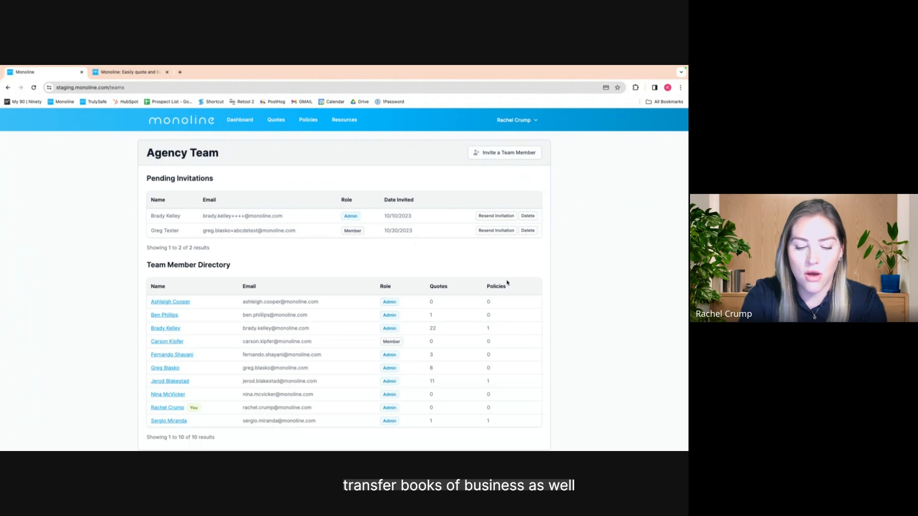
Check a team member's quote-reassignment list, then view Commission Tracking's 2024 YTD totals
left_click(534, 124)
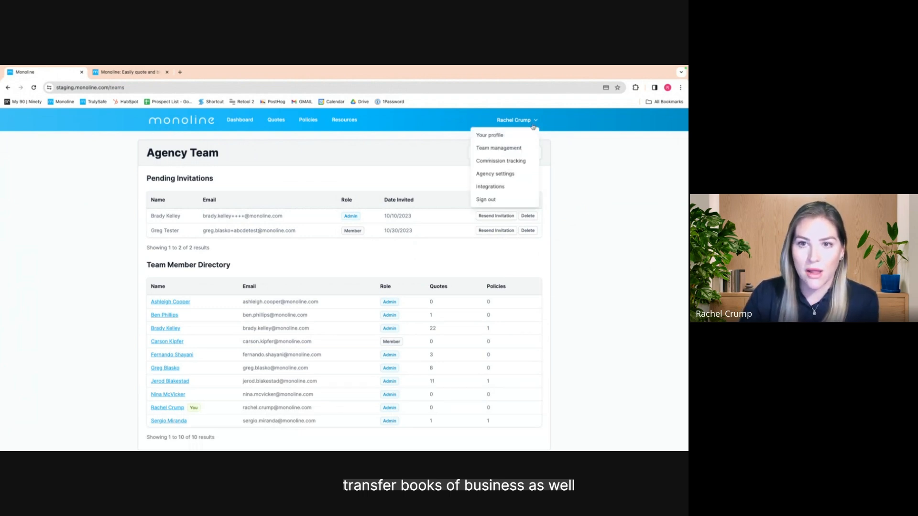
left_click(161, 316)
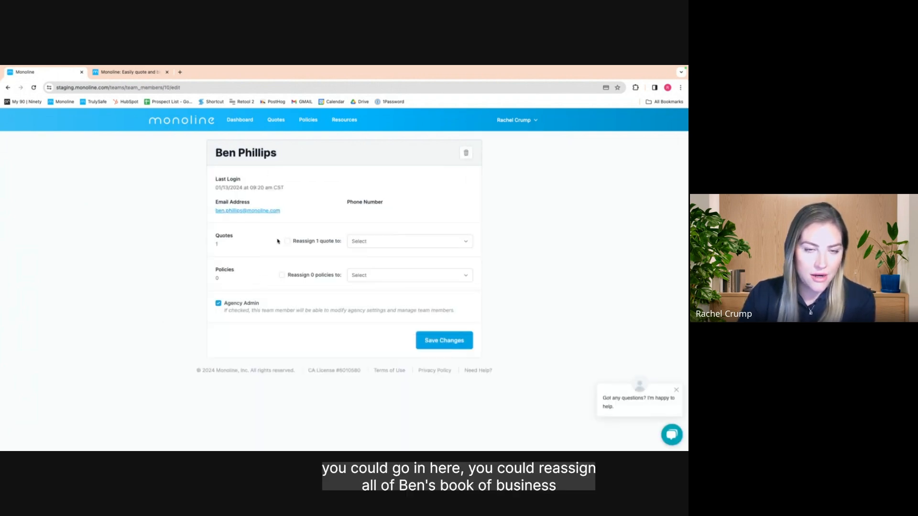
left_click(358, 242)
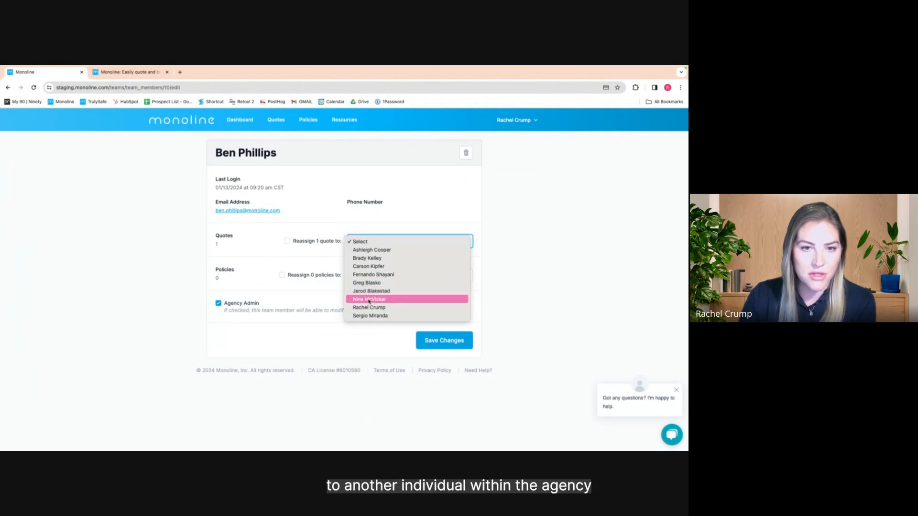
left_click(328, 202)
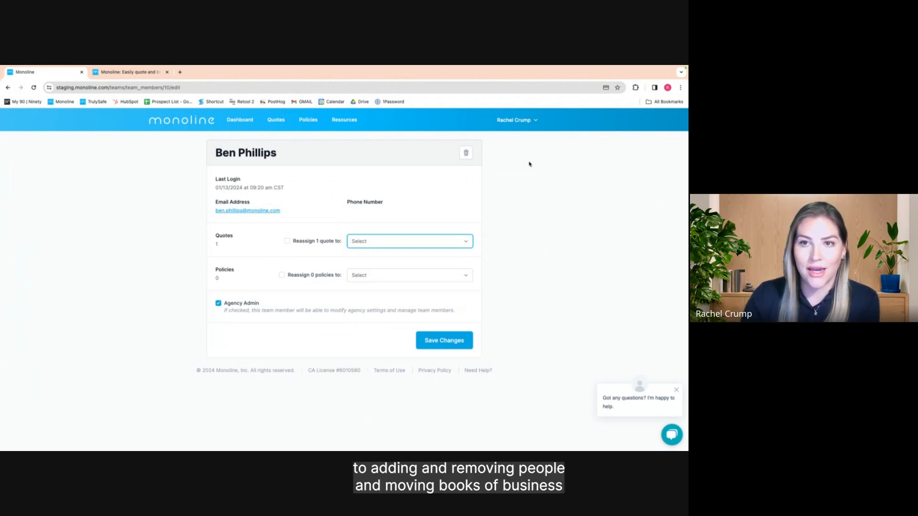
left_click(531, 125)
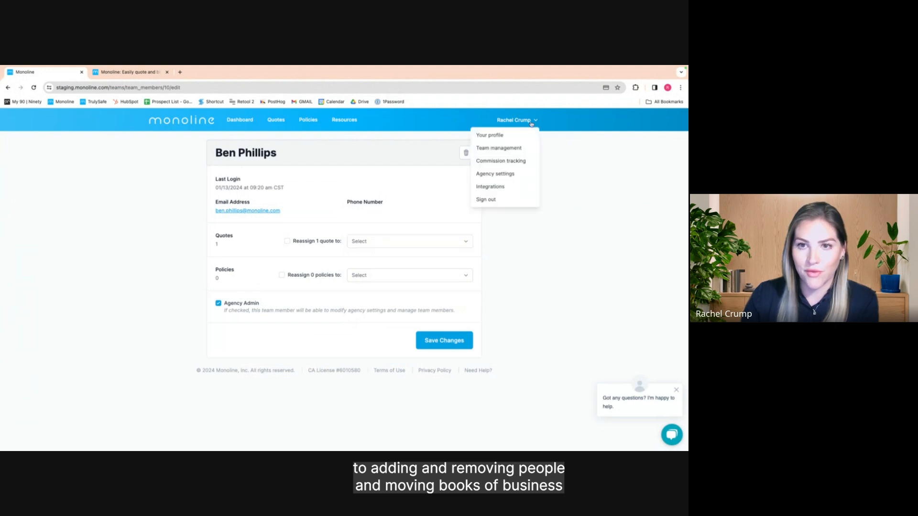
left_click(523, 161)
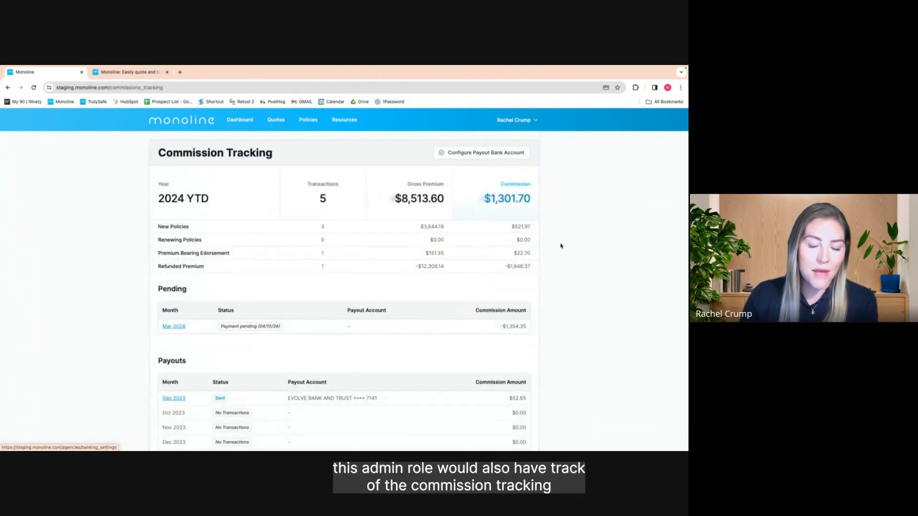
Go through Agency settings to the Integrations page with Webhook, Ivans Download and Email Bcc settings
scroll(561, 246, "down", 3)
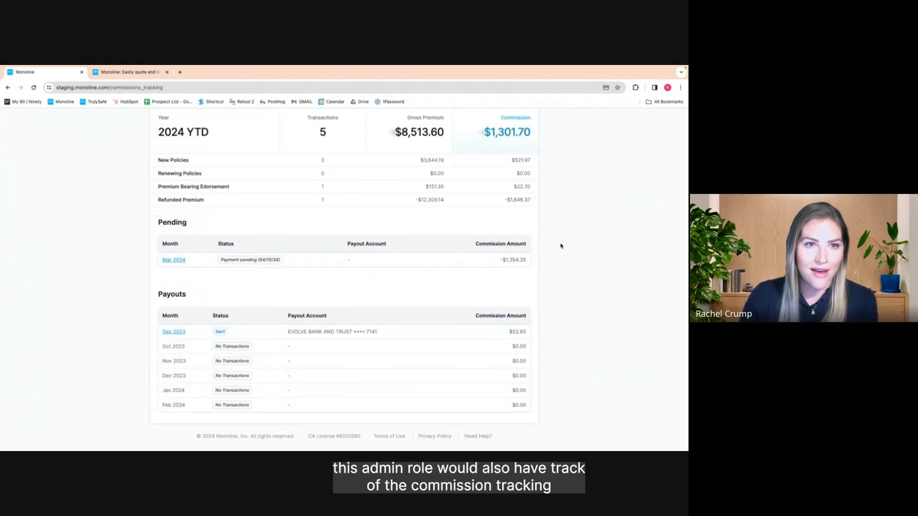
scroll(561, 246, "up", 3)
scroll(561, 246, "down", 3)
scroll(560, 244, "up", 3)
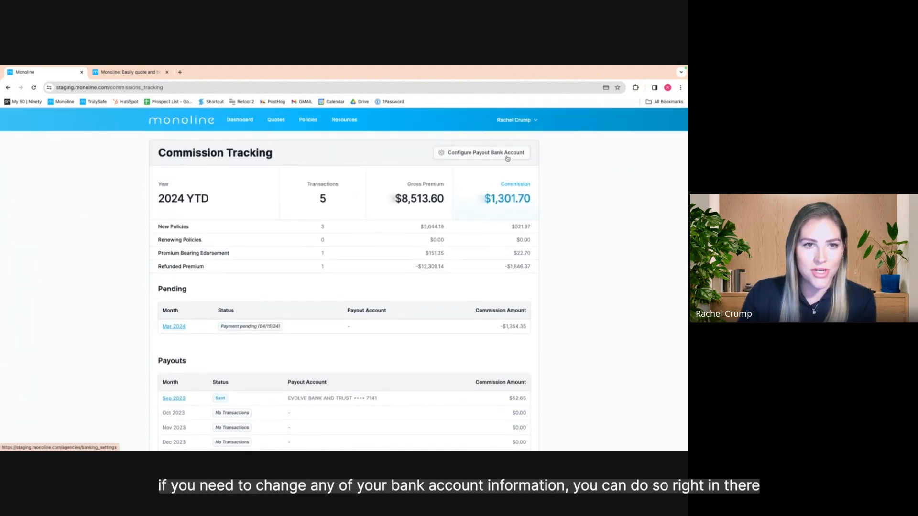
left_click(534, 125)
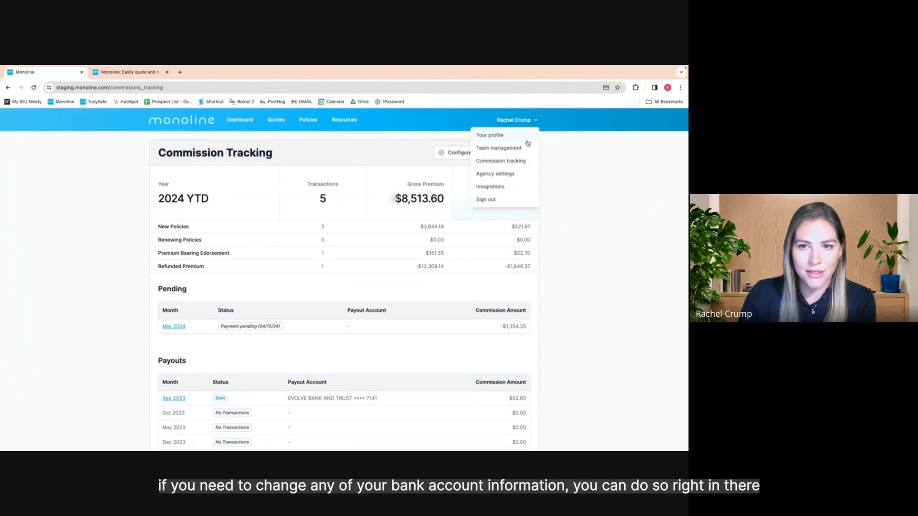
left_click(497, 170)
scroll(476, 232, "down", 5)
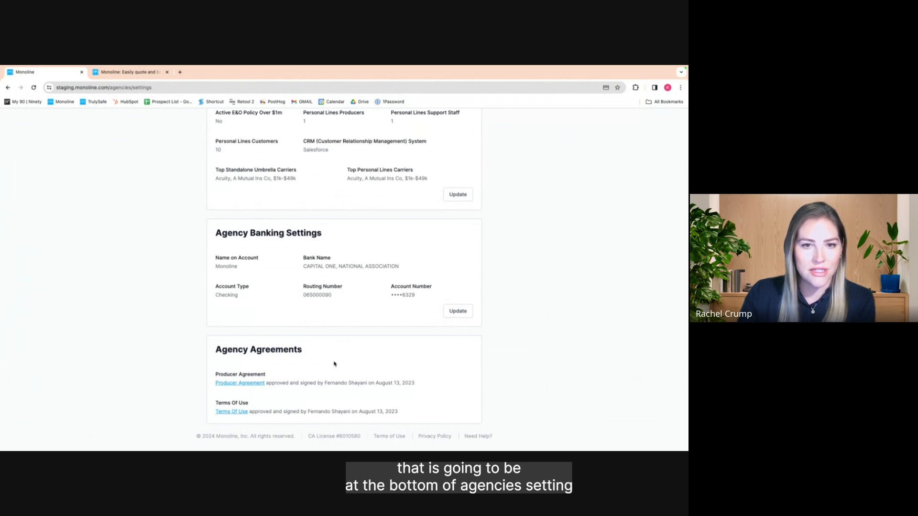
scroll(453, 299, "up", 10)
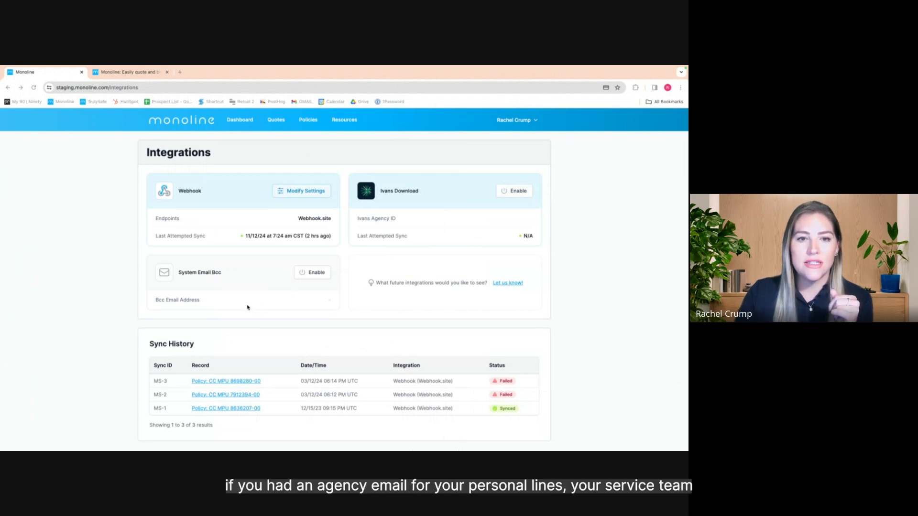
Open Resources to see the QuickStart Guide, Policyholder Benefits Sheet and Policy Specimen downloads
scroll(248, 307, "down", 1)
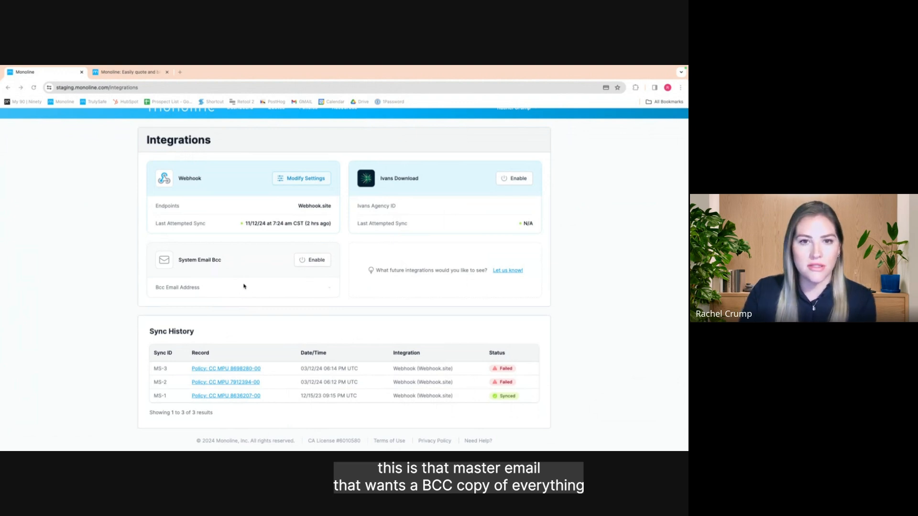
scroll(256, 290, "up", 1)
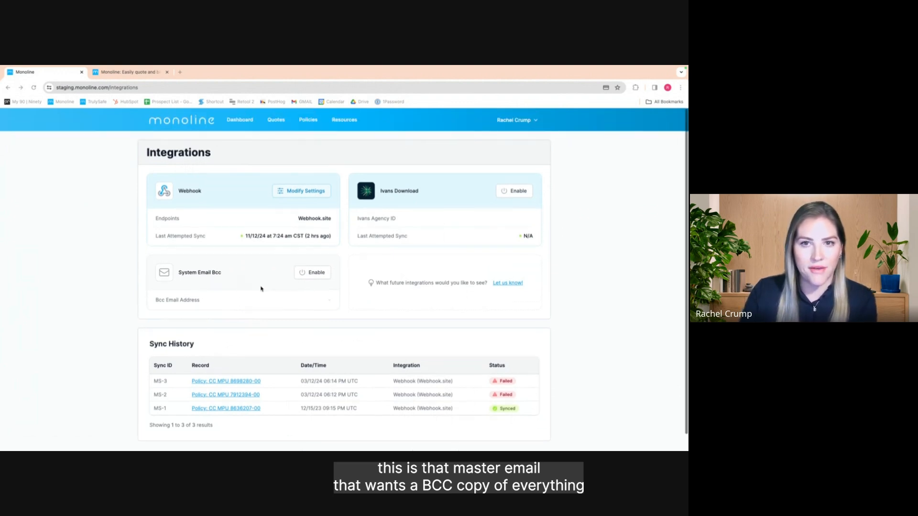
left_click(535, 122)
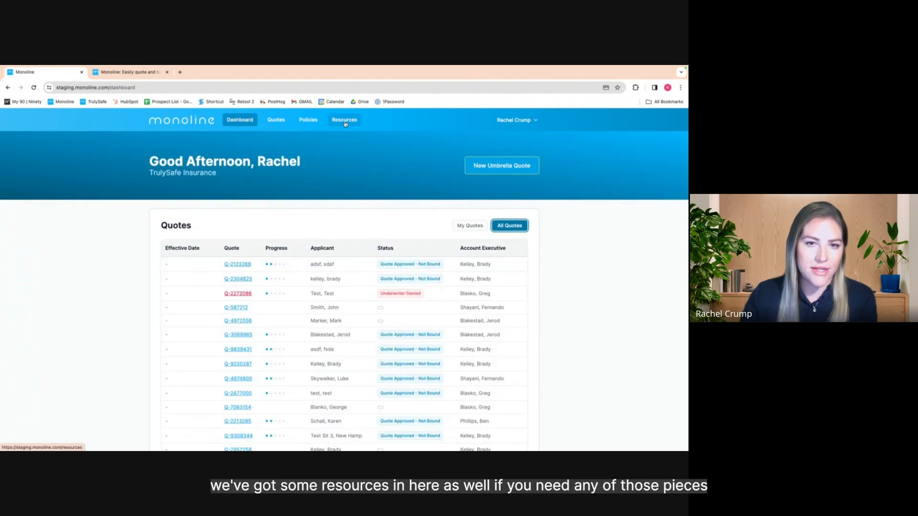
left_click(344, 119)
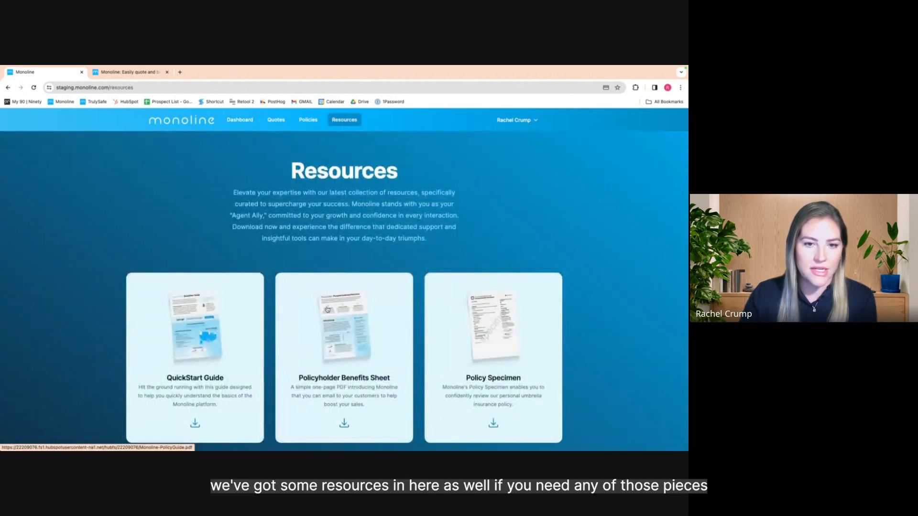
Open the Policies list and switch between My Policies and All Policies
scroll(327, 310, "down", 3)
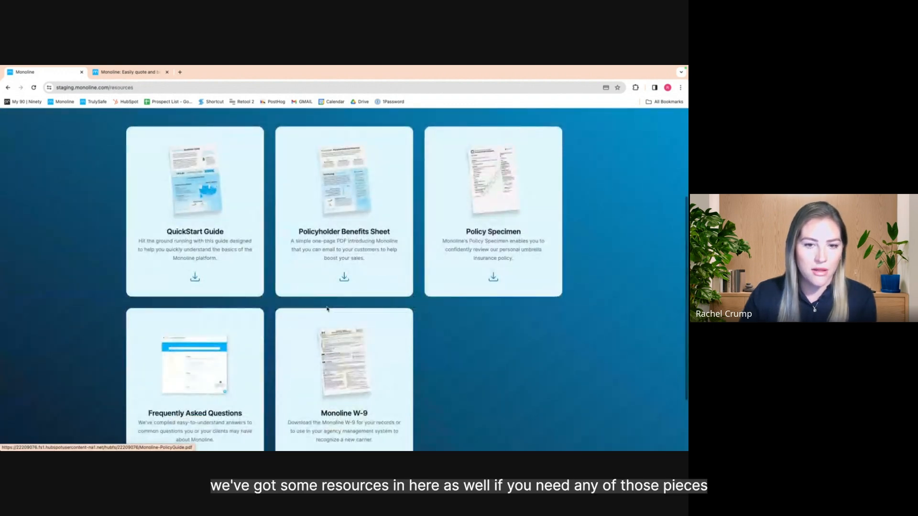
scroll(327, 309, "down", 1)
scroll(327, 297, "up", 5)
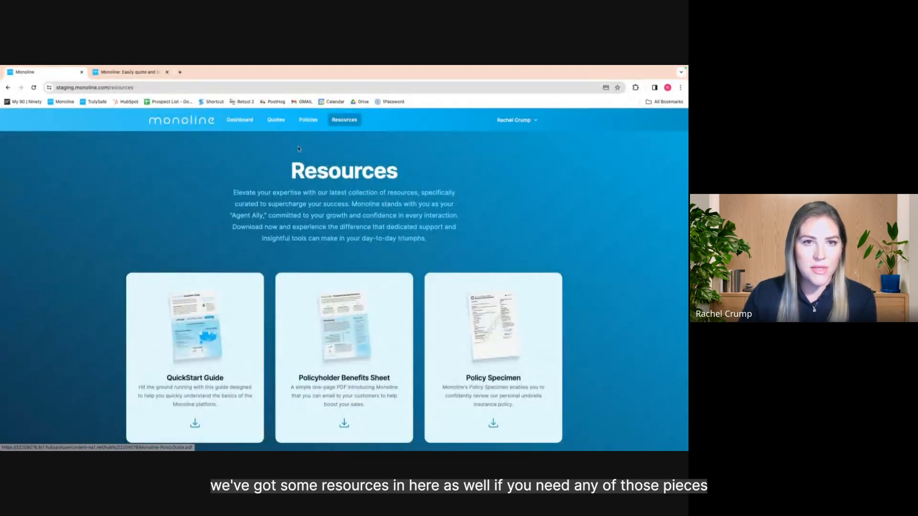
left_click(308, 119)
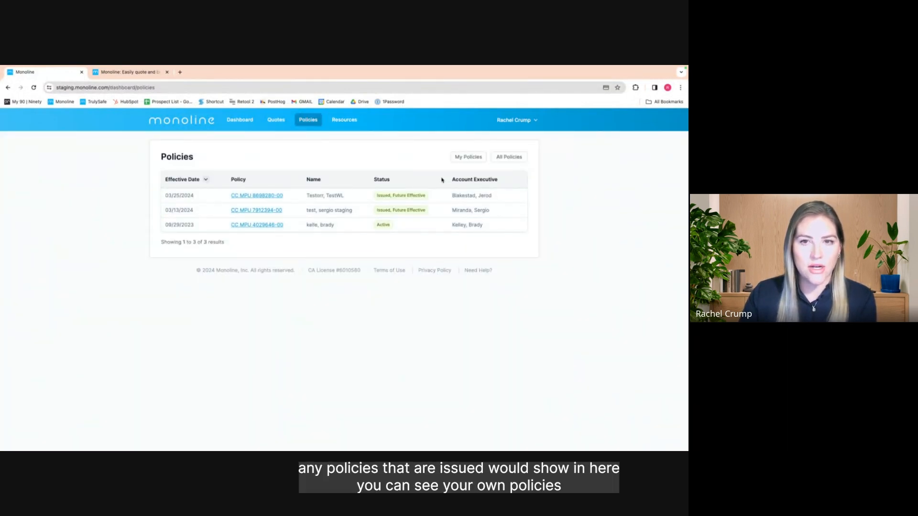
left_click(472, 159)
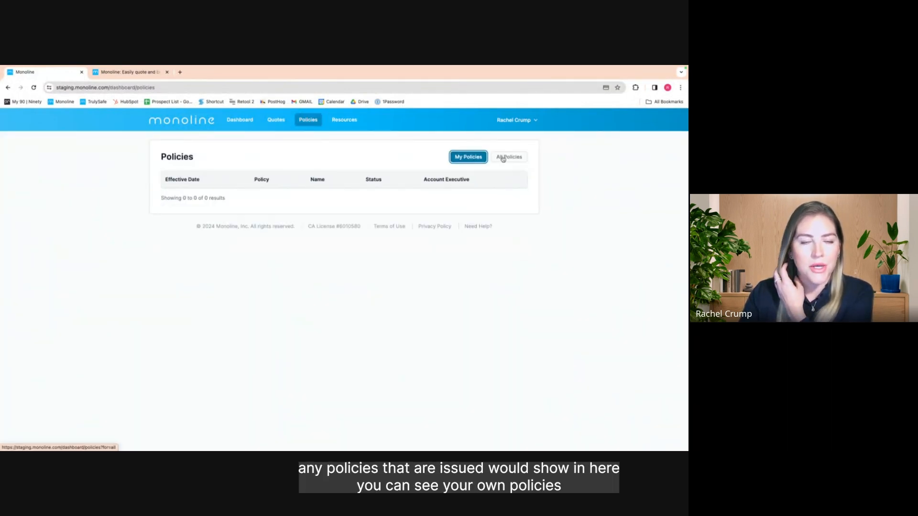
left_click(503, 158)
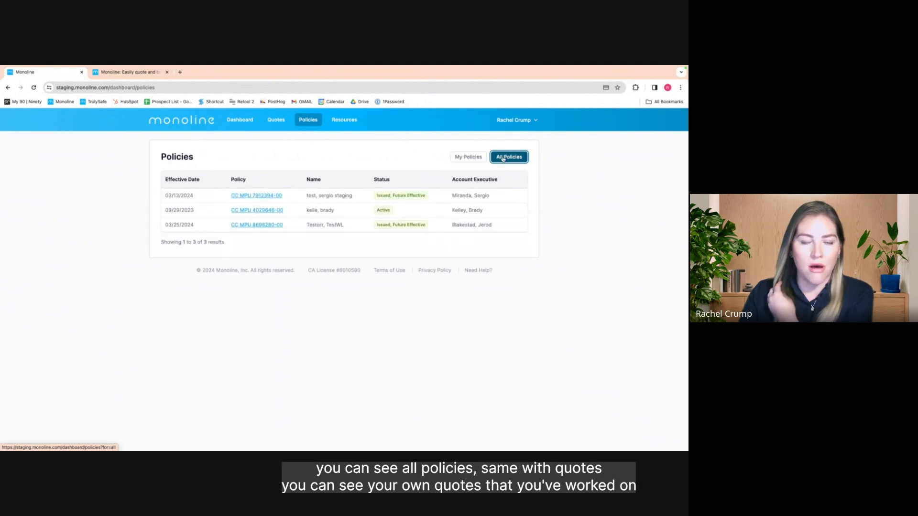
Switch Quotes between My Quotes and All Quotes, return to the dashboard, and start an umbrella quote
left_click(273, 121)
left_click(470, 159)
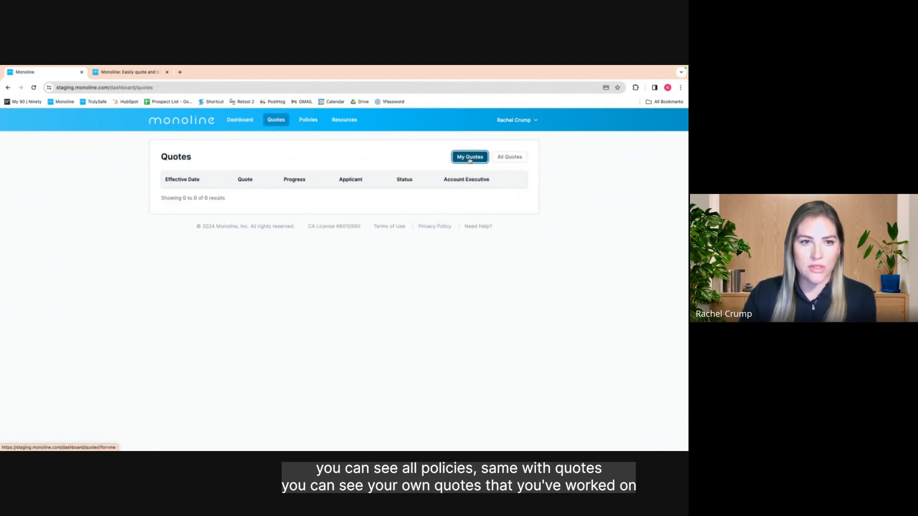
left_click(523, 162)
scroll(342, 321, "down", 5)
scroll(341, 321, "up", 5)
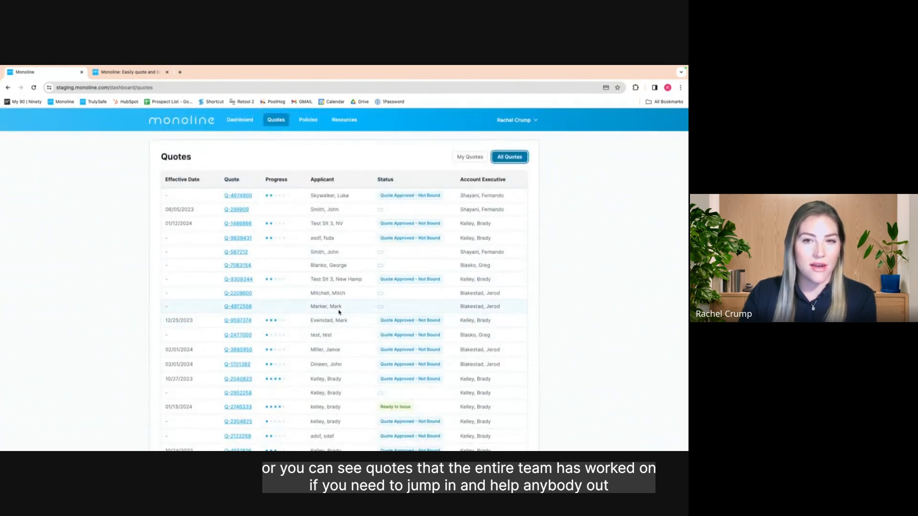
left_click(239, 120)
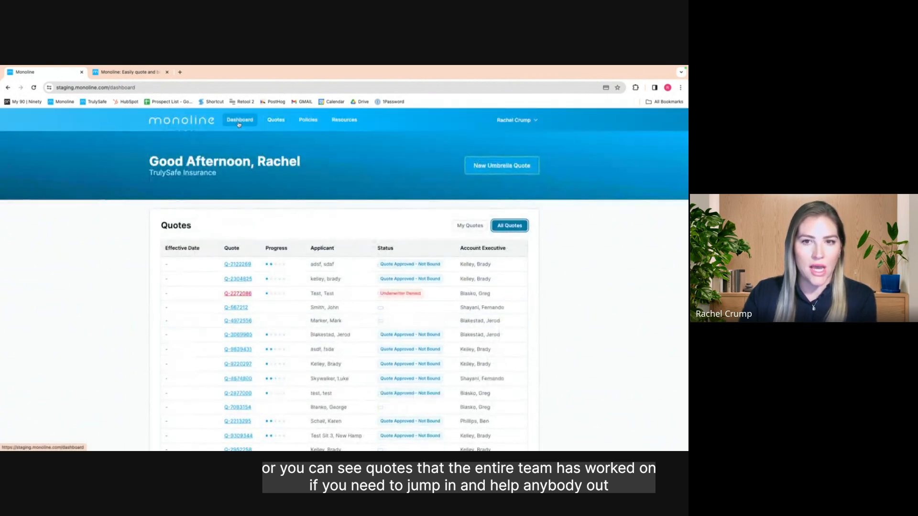
left_click(503, 168)
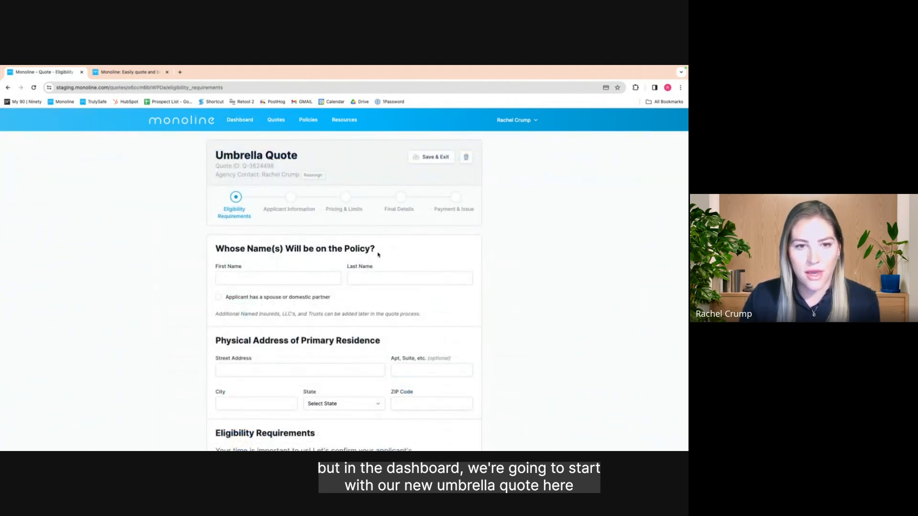
Enter the applicant's first and last name in the quote form
left_click(318, 277)
key("Tab")
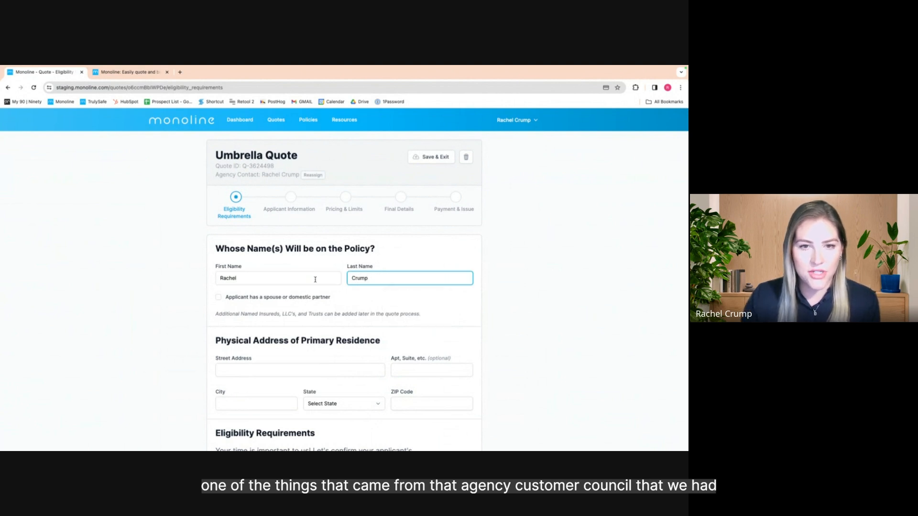
left_click(494, 283)
Autofill the primary residence street, city, state and ZIP code
scroll(494, 283, "down", 2)
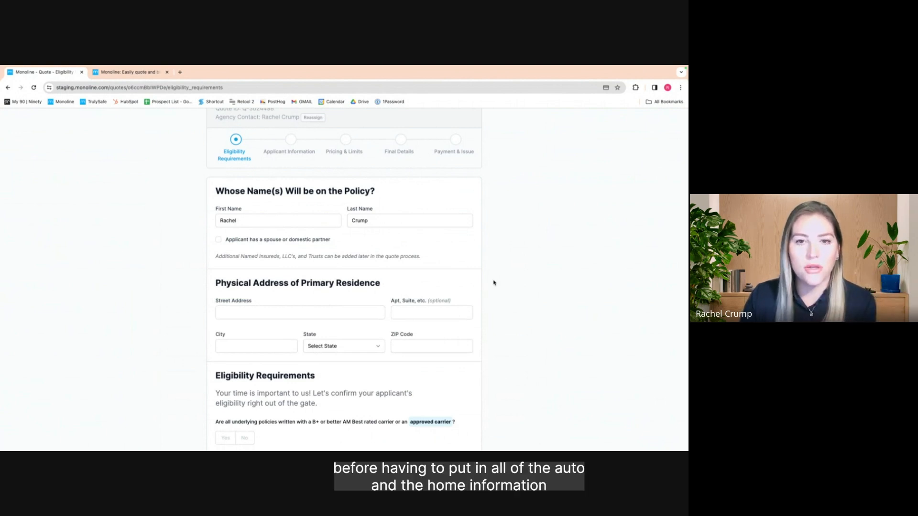
scroll(494, 283, "down", 1)
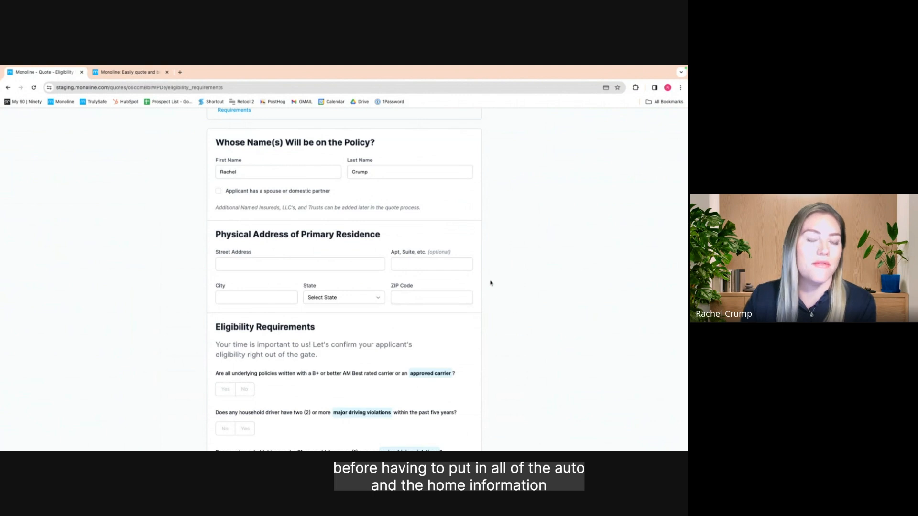
left_click(365, 266)
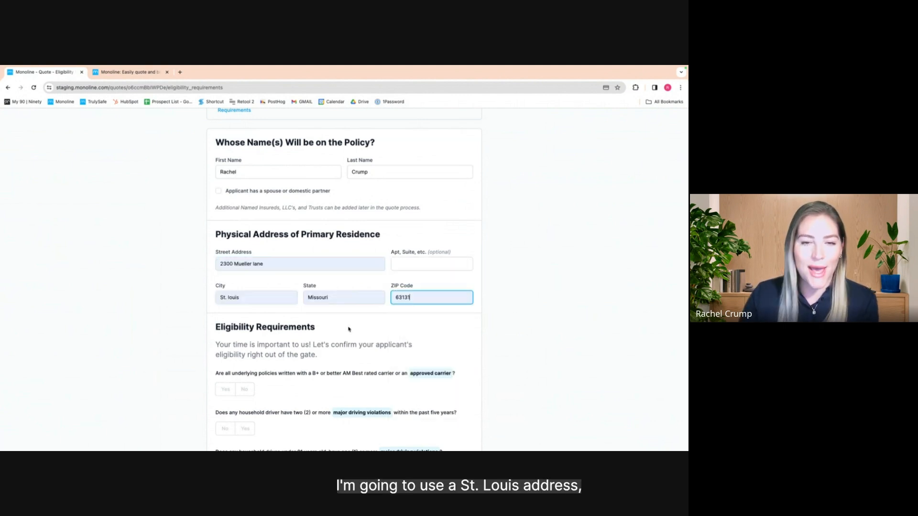
scroll(348, 329, "down", 3)
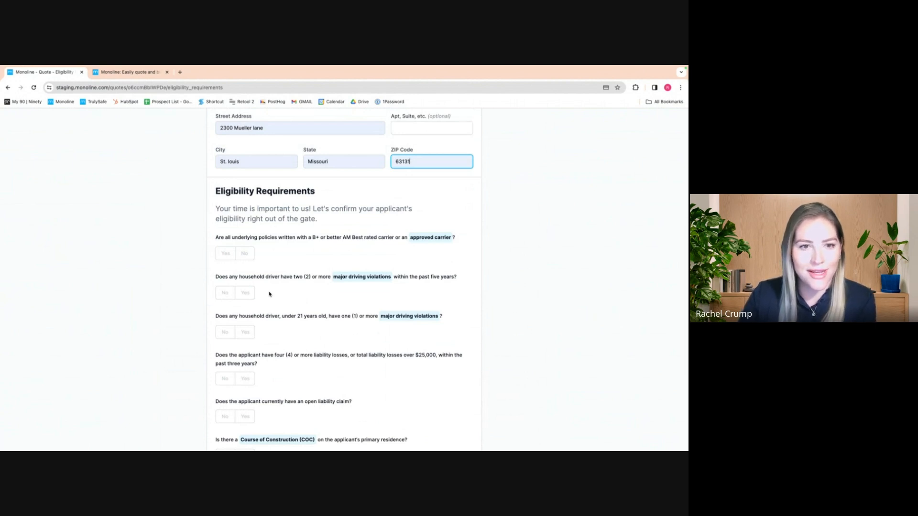
scroll(270, 293, "down", 1)
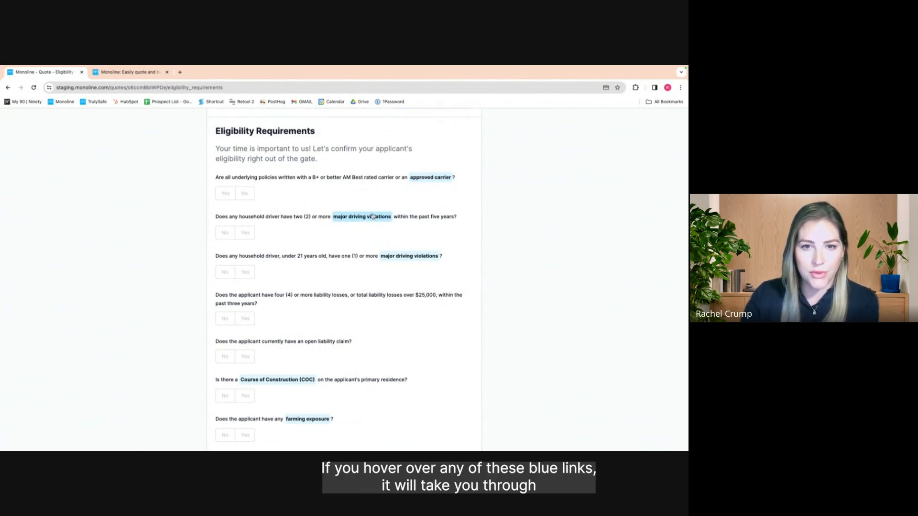
Answer Yes to approved carrier and No to household and under-21 driving violations
left_click(404, 256)
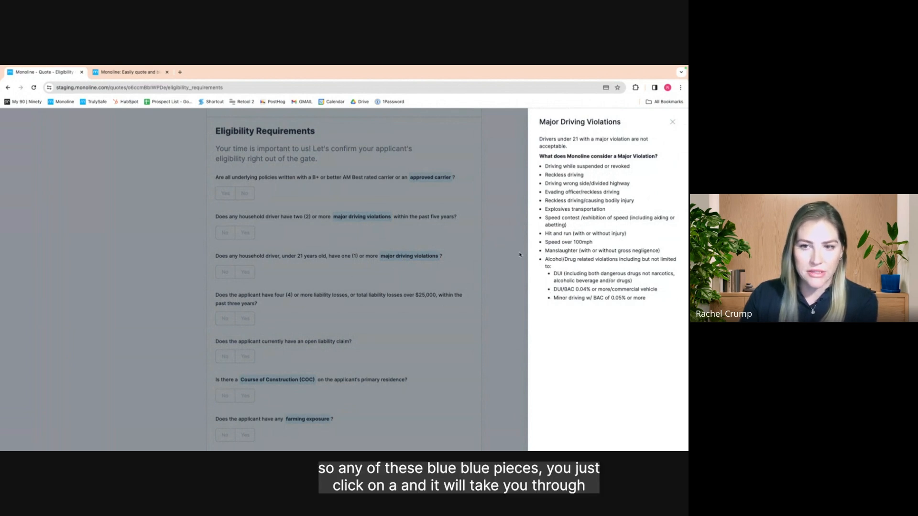
left_click(445, 277)
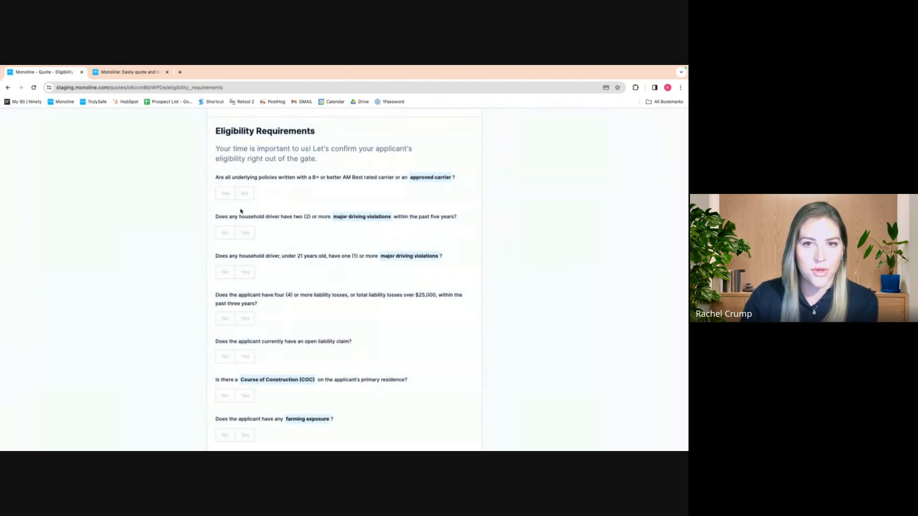
left_click(230, 195)
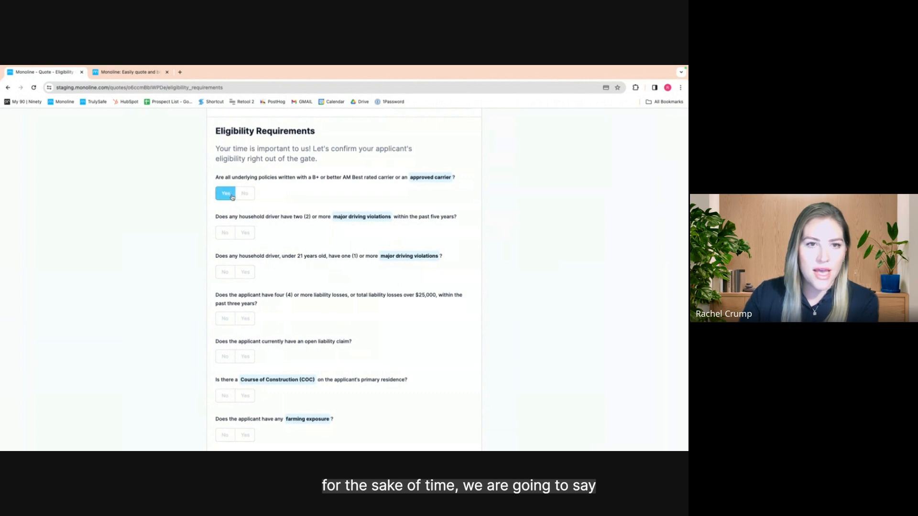
left_click(228, 234)
left_click(224, 272)
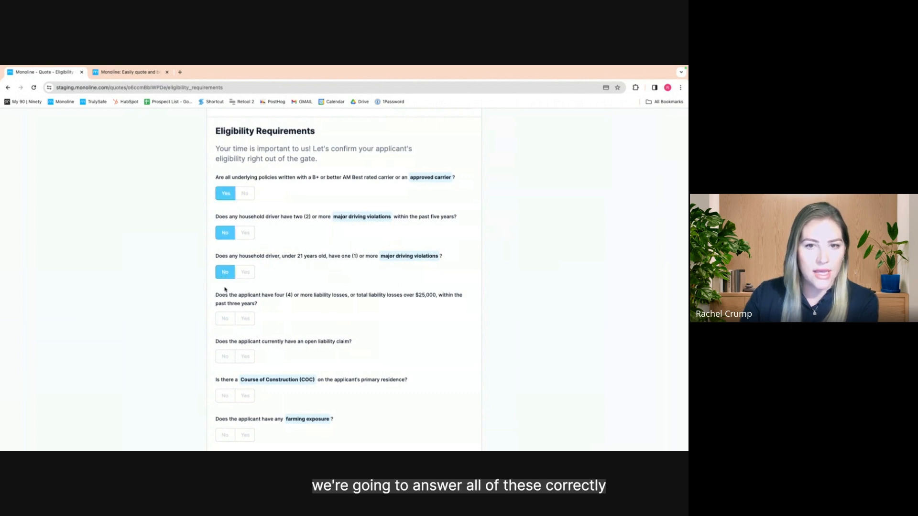
scroll(225, 289, "down", 2)
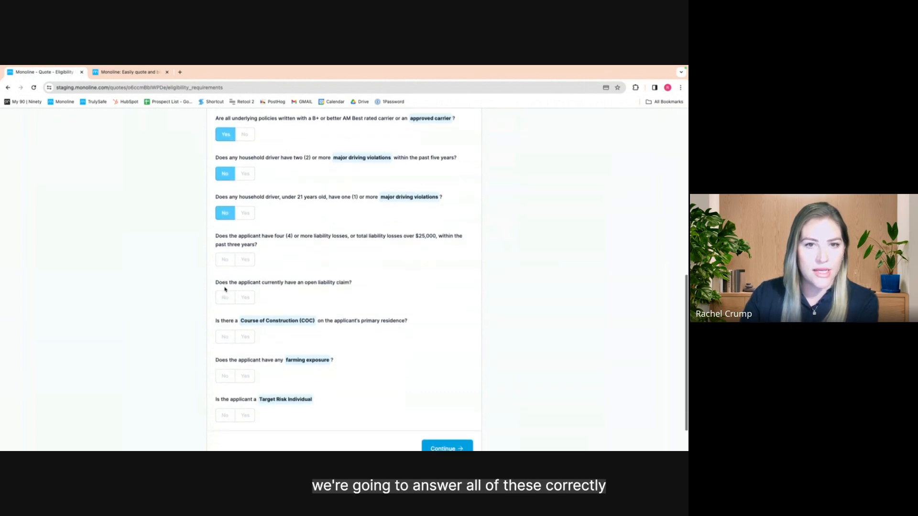
Answer No to large liability losses, open liability claims and course of construction
left_click(225, 260)
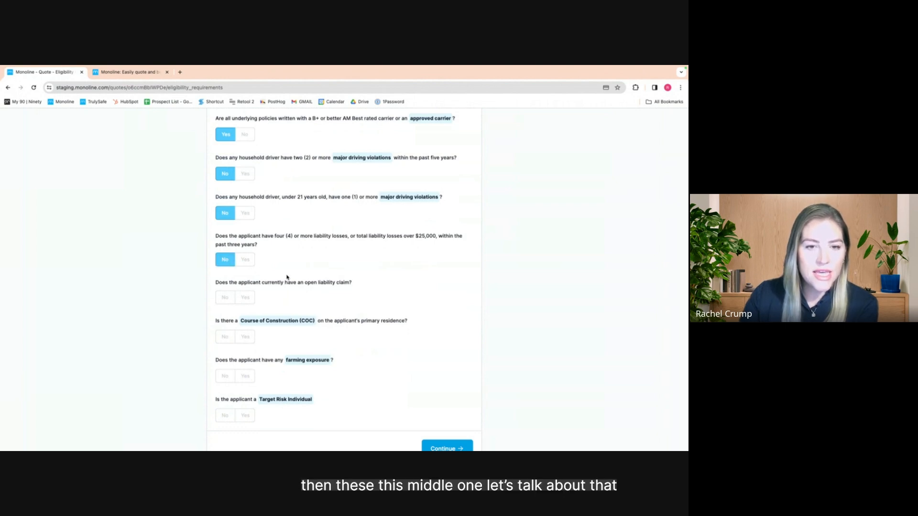
scroll(290, 279, "down", 1)
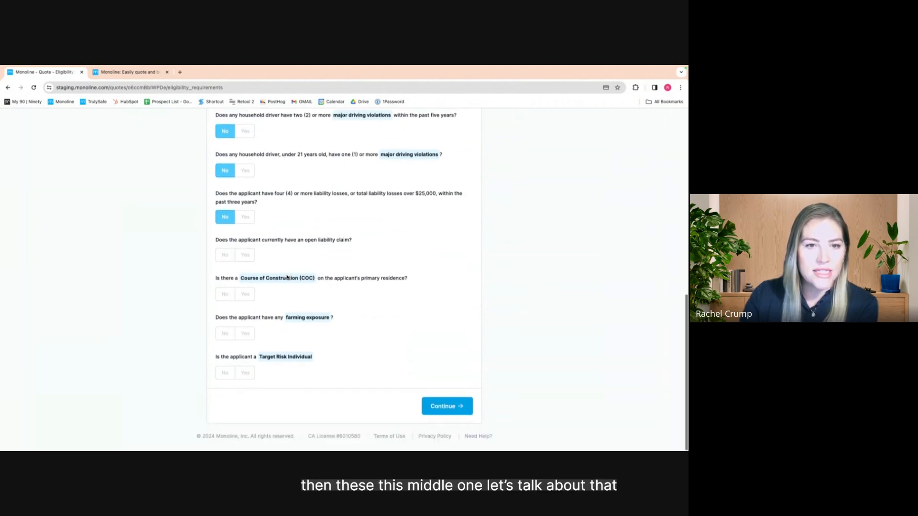
left_click(245, 256)
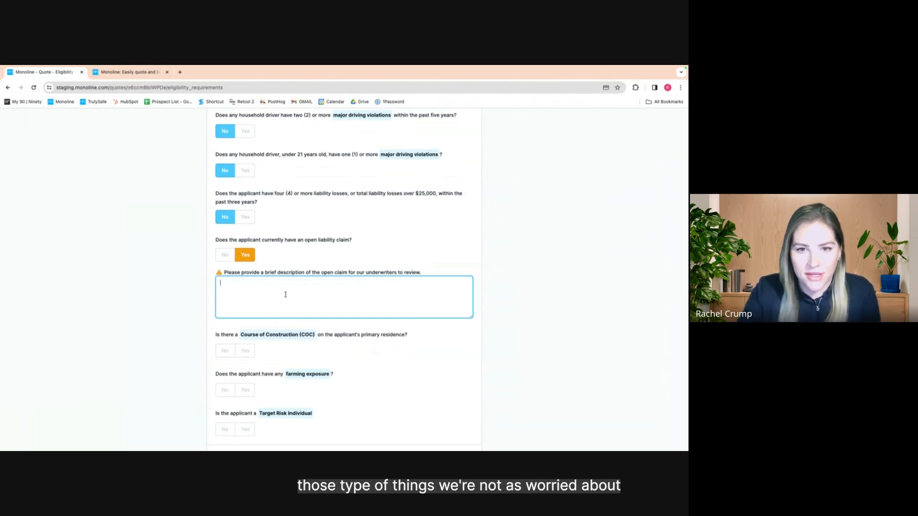
left_click(224, 255)
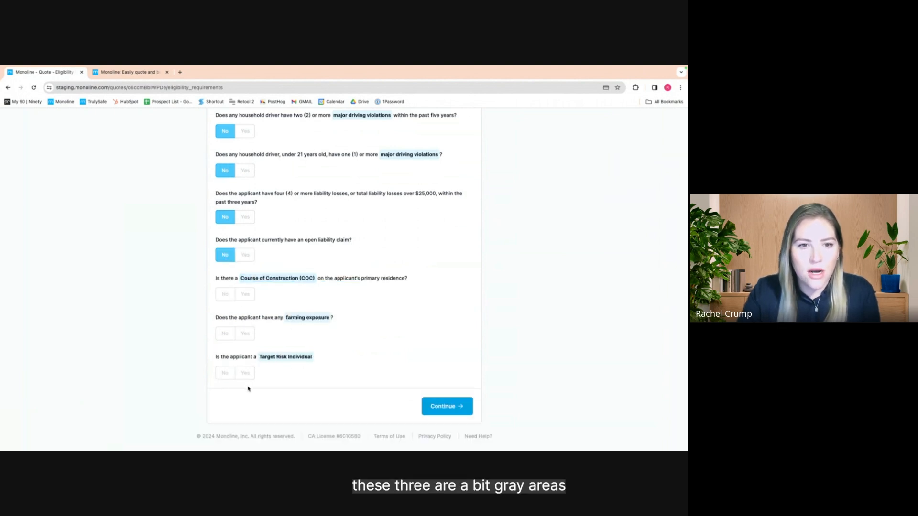
left_click(244, 295)
left_click(228, 297)
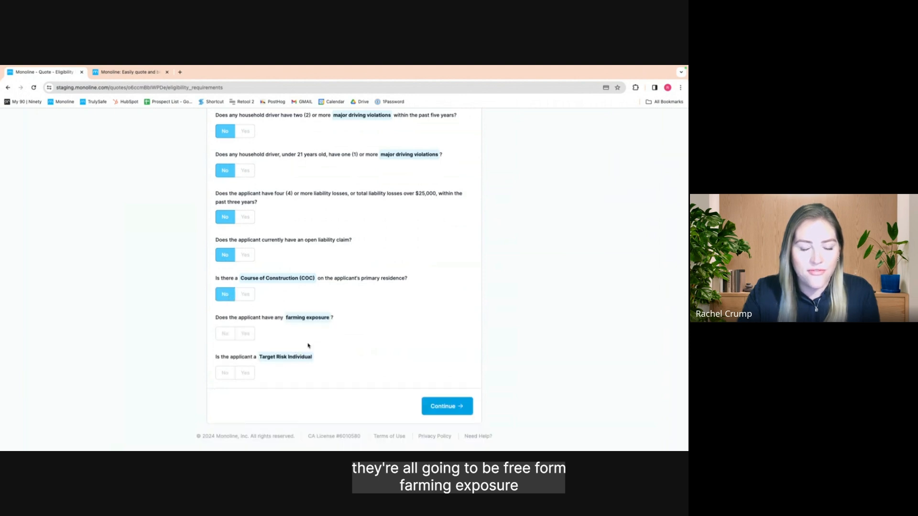
Answer No to farming exposure and Target Risk Individual, then submit the eligibility answers
left_click(311, 318)
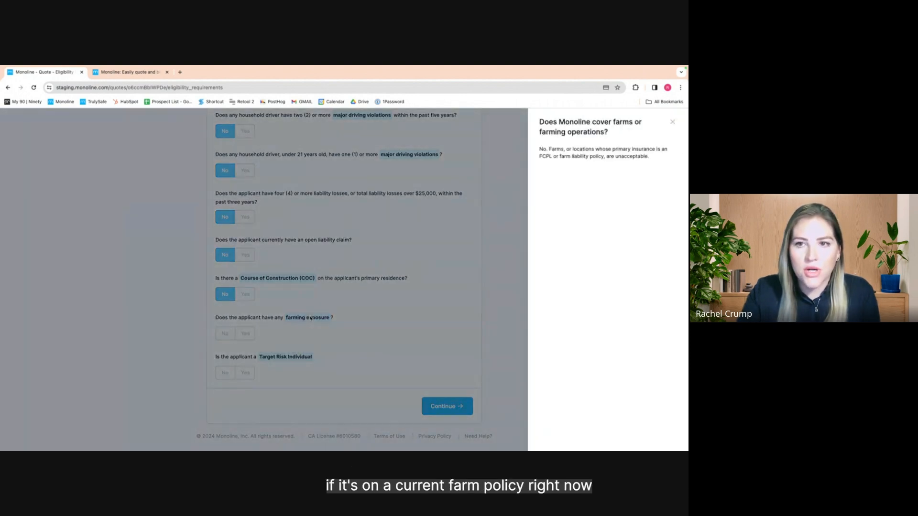
left_click(311, 321)
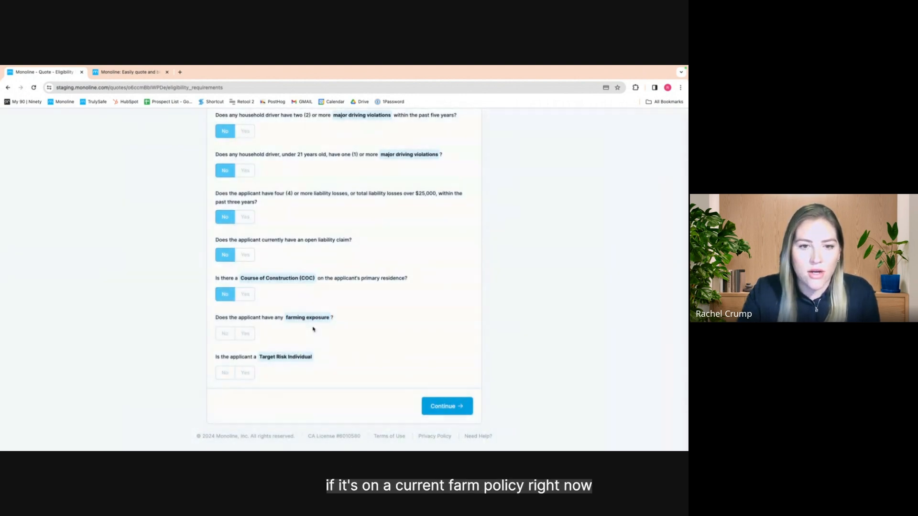
left_click(229, 337)
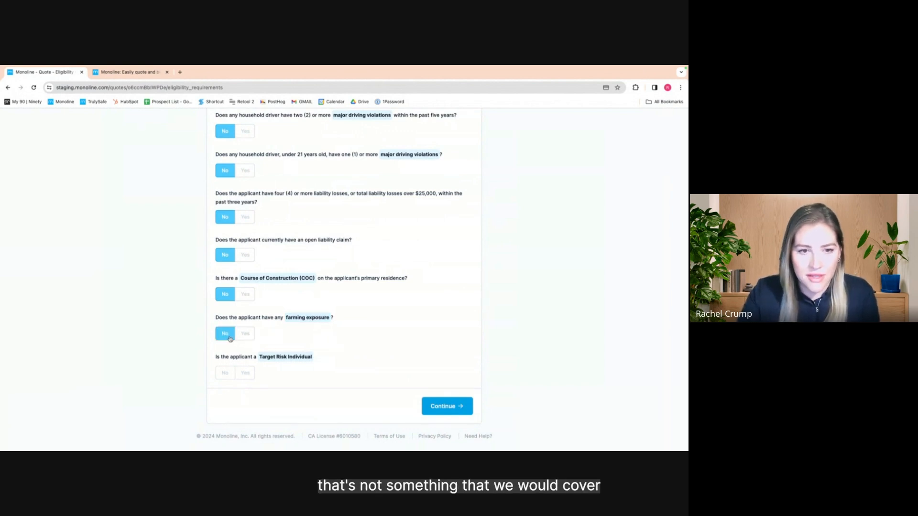
left_click(244, 373)
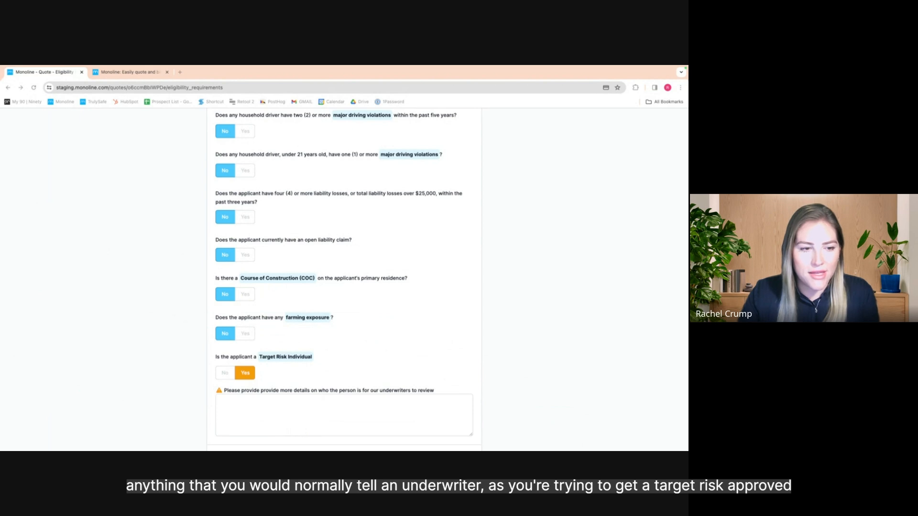
left_click(223, 376)
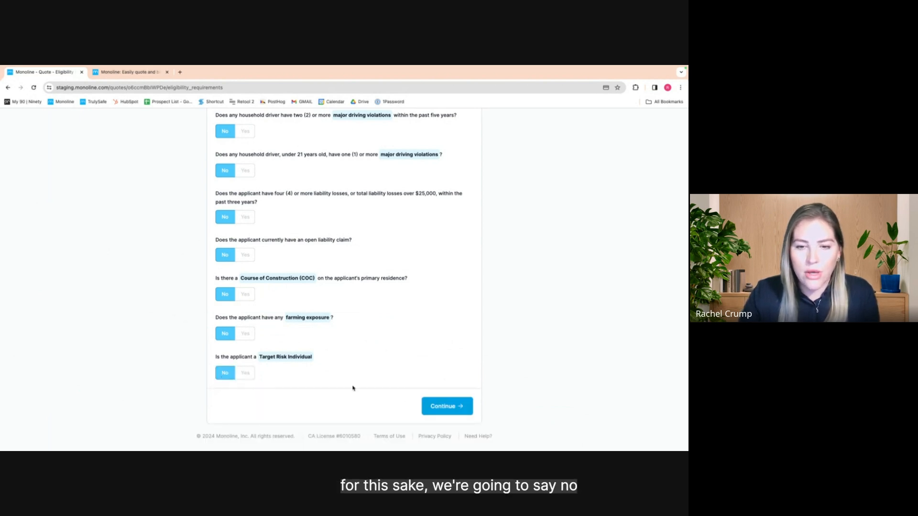
left_click(451, 407)
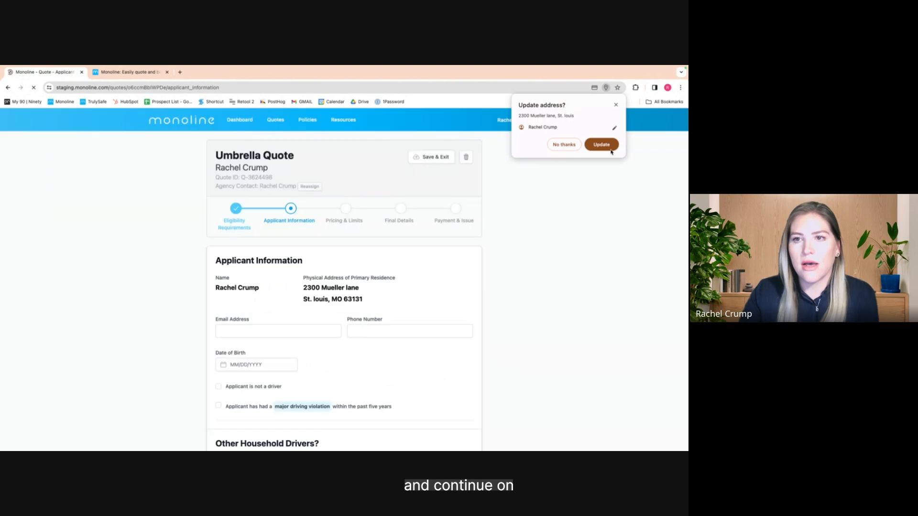
Decline the browser's address update, enter 'line' in a contact field, and keep only one household driver
left_click(564, 145)
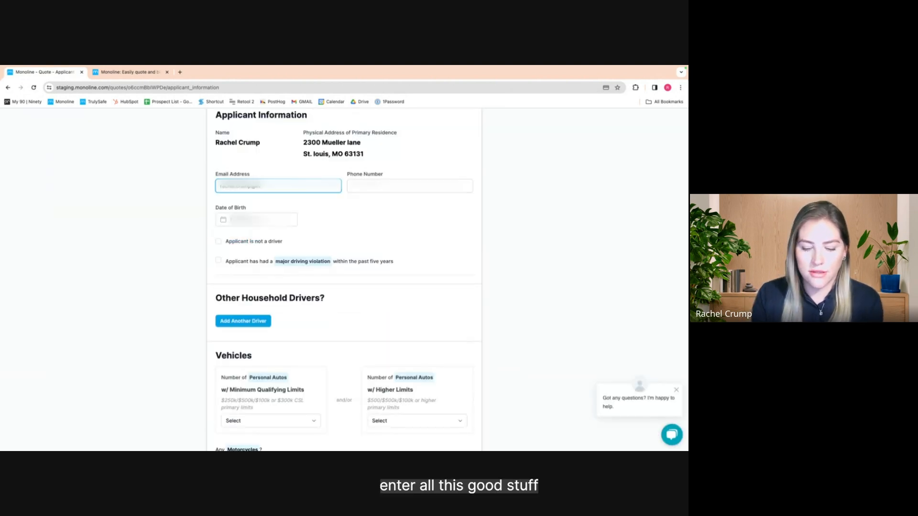
type("line")
key("Tab")
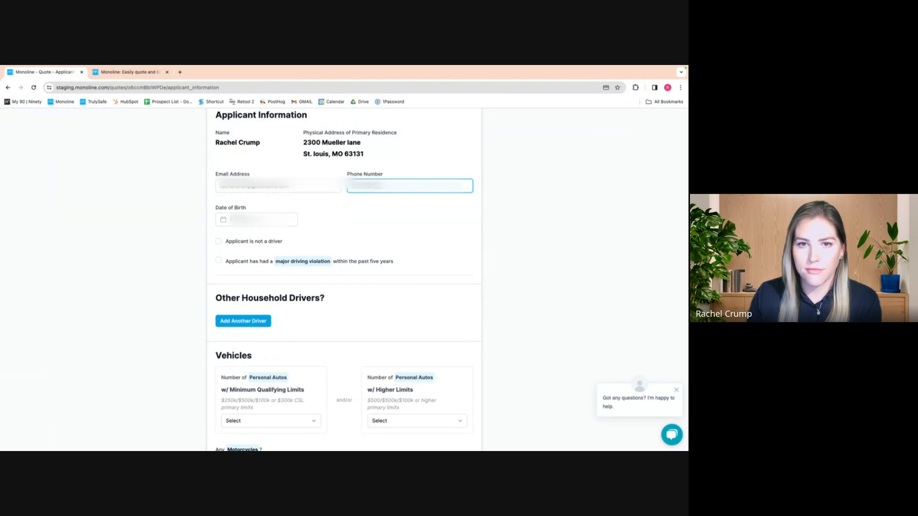
scroll(307, 268, "down", 2)
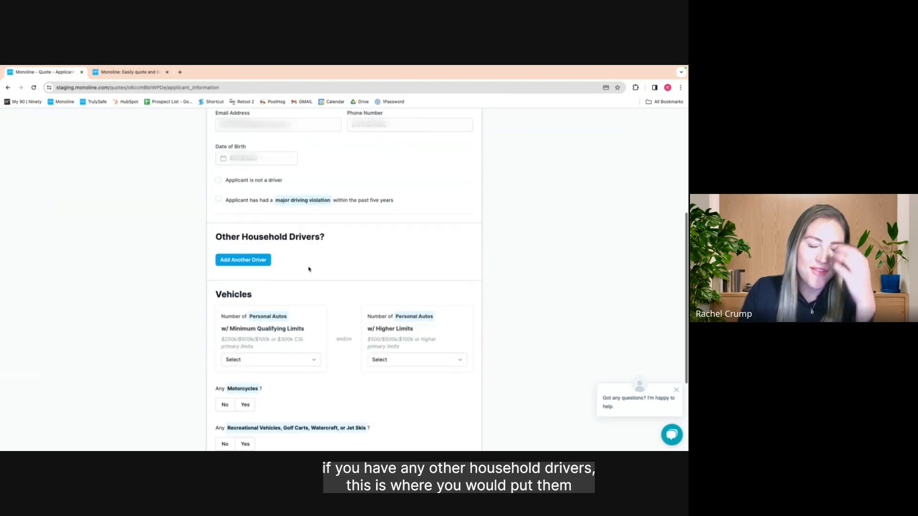
left_click(244, 260)
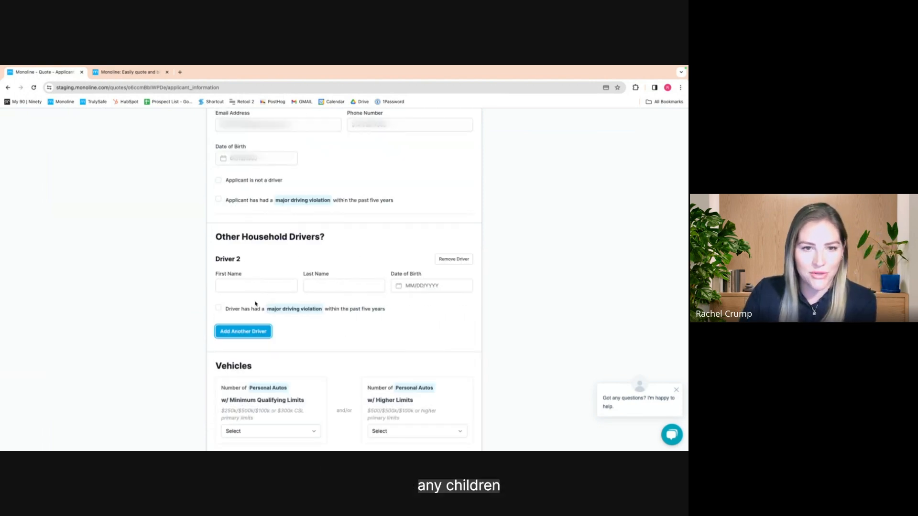
left_click(443, 262)
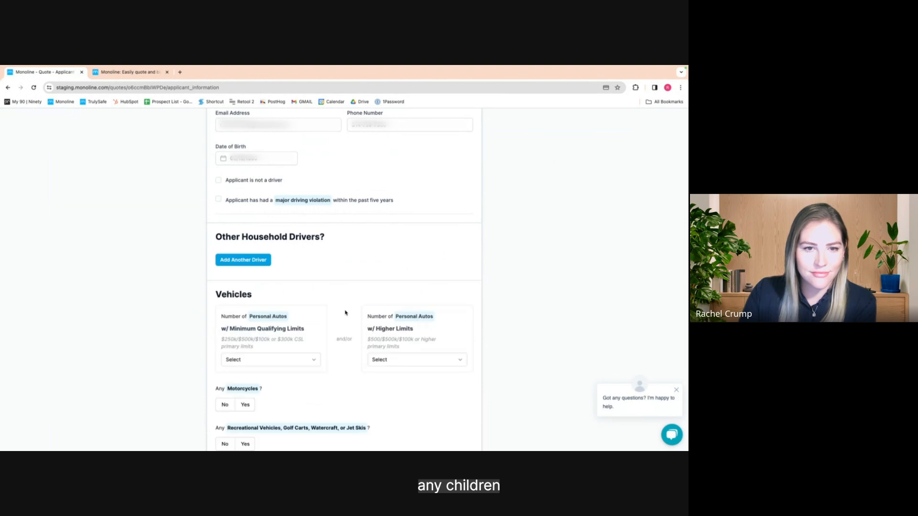
scroll(346, 311, "down", 4)
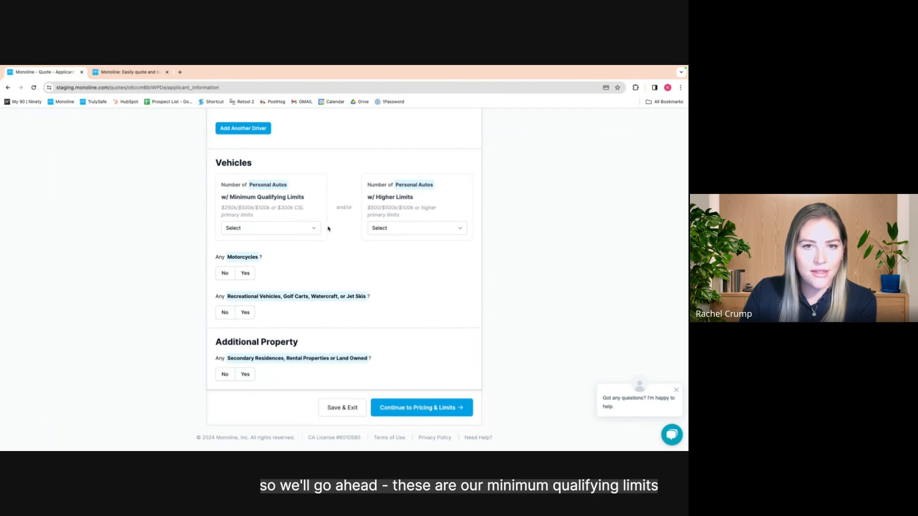
Set Personal Autos 'w/ Higher Limits' to 2, leaving the minimum-limit count unchanged
left_click(308, 229)
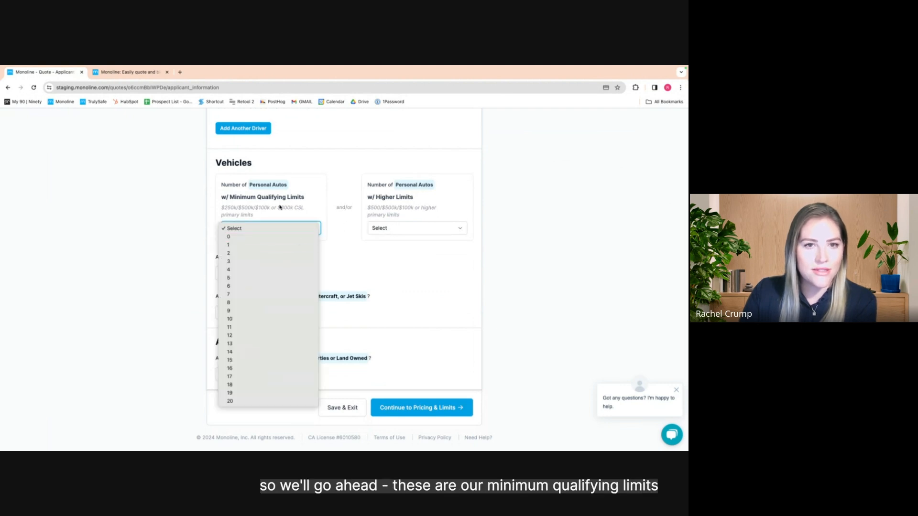
left_click(313, 204)
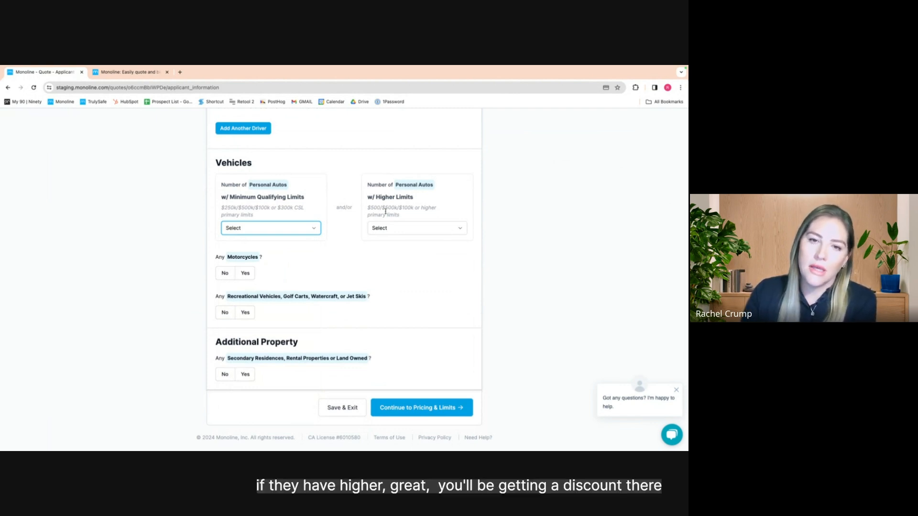
left_click(378, 228)
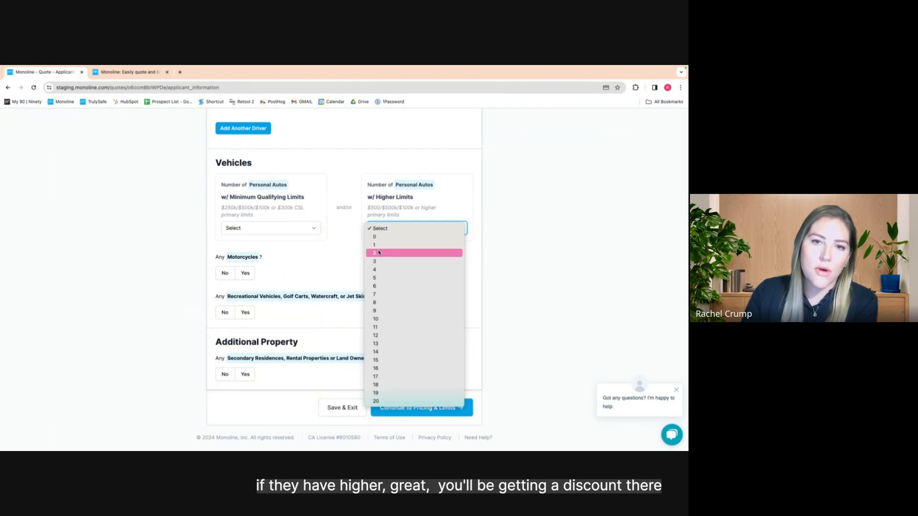
left_click(378, 253)
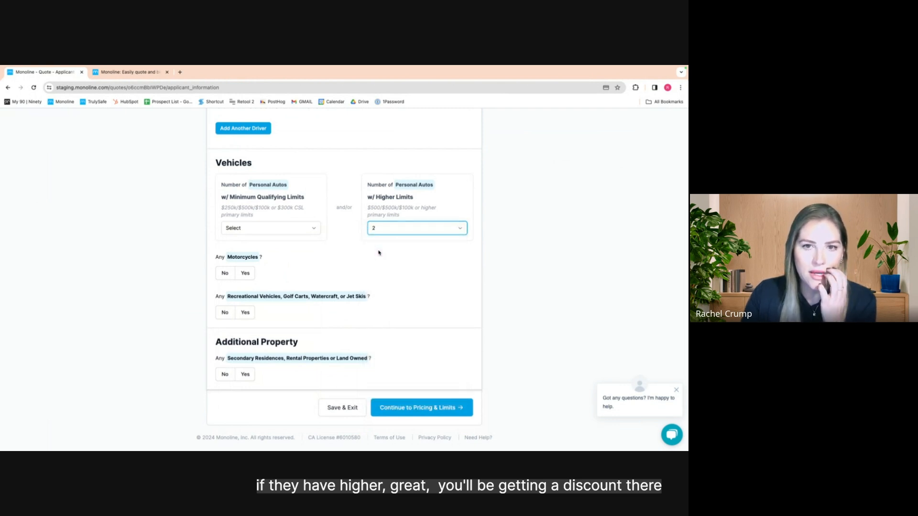
left_click(346, 256)
Answer No for motorcycles and recreational vehicles
scroll(338, 263, "down", 1)
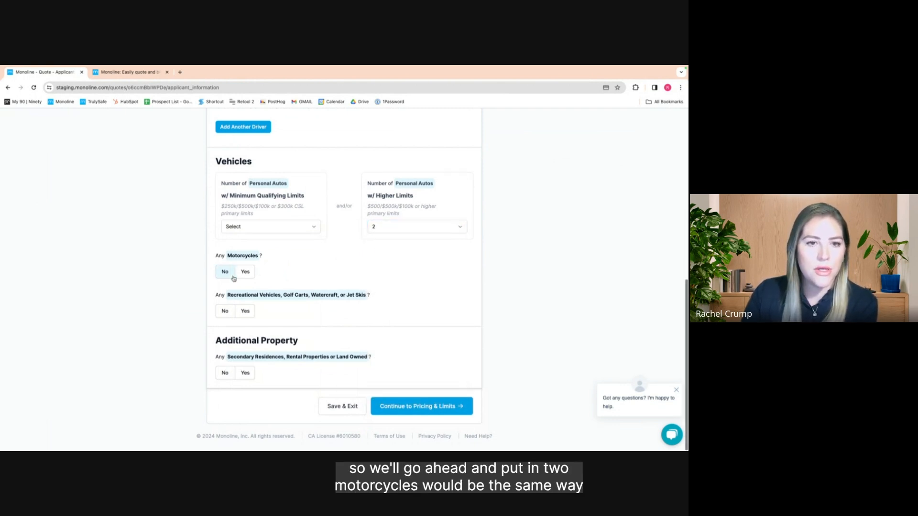
left_click(252, 274)
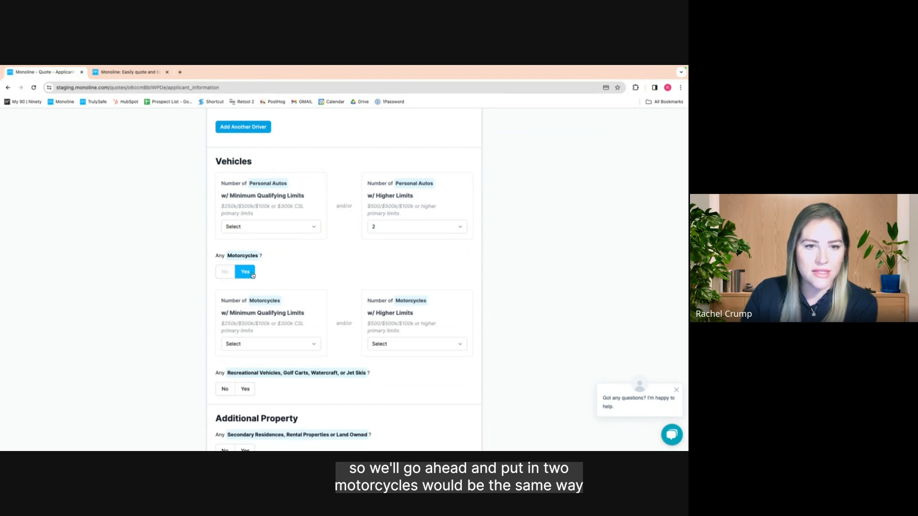
left_click(225, 272)
left_click(245, 311)
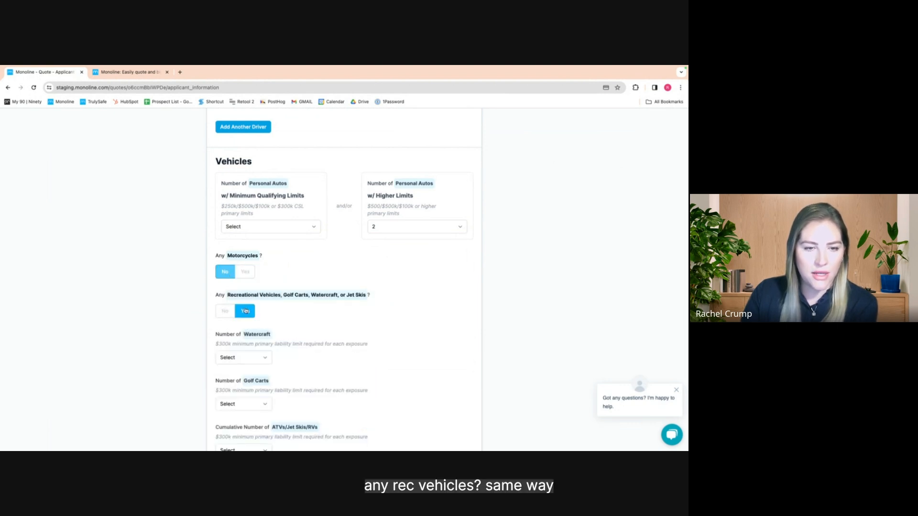
scroll(268, 322, "down", 3)
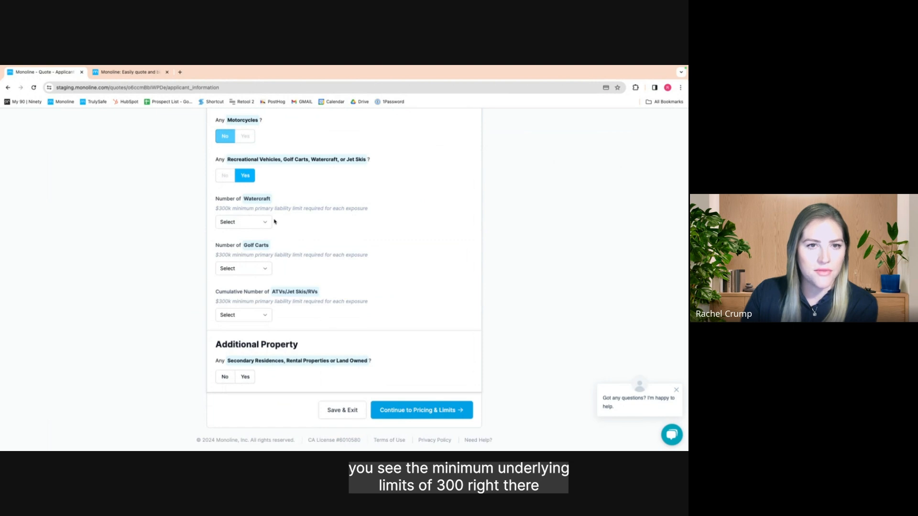
left_click(232, 179)
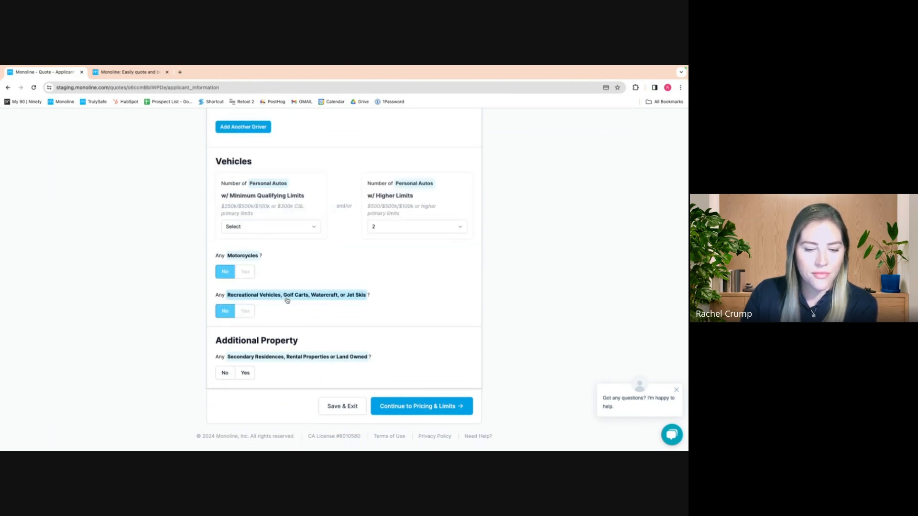
Answer No for additional property and continue to Pricing & Limits
left_click(244, 374)
scroll(243, 377, "down", 3)
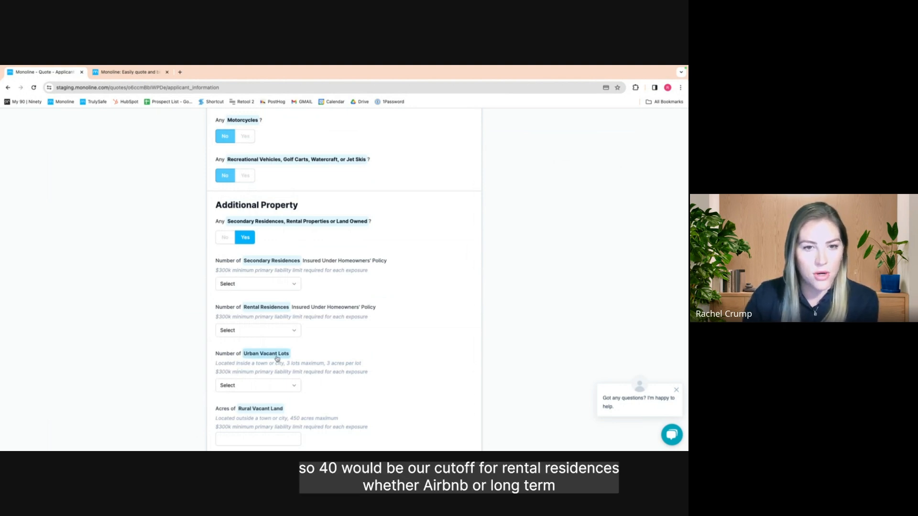
scroll(308, 352, "down", 1)
scroll(308, 352, "down", 3)
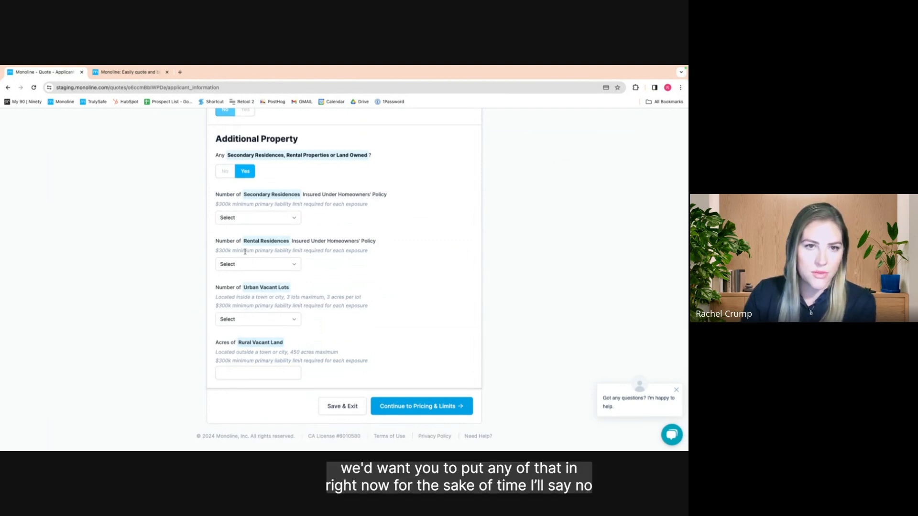
left_click(225, 171)
left_click(412, 406)
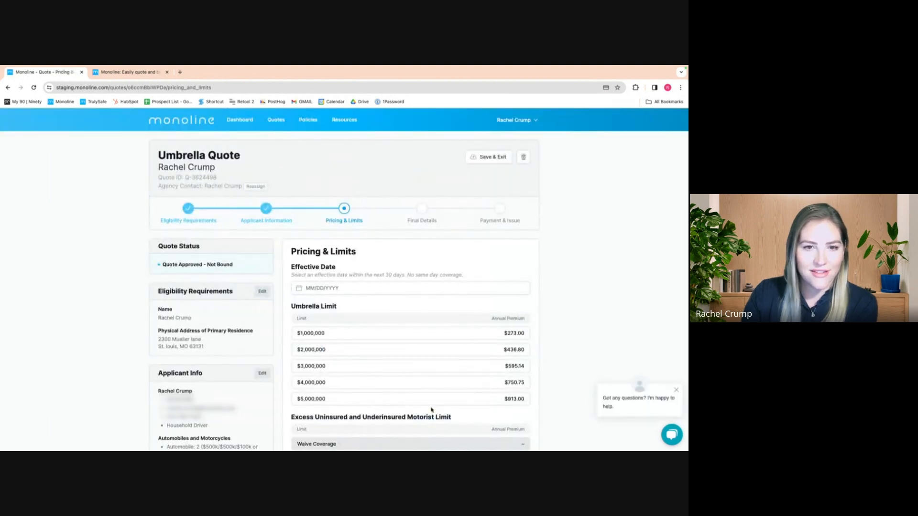
Set the effective date to 03/18/2024
scroll(303, 285, "down", 1)
left_click(303, 282)
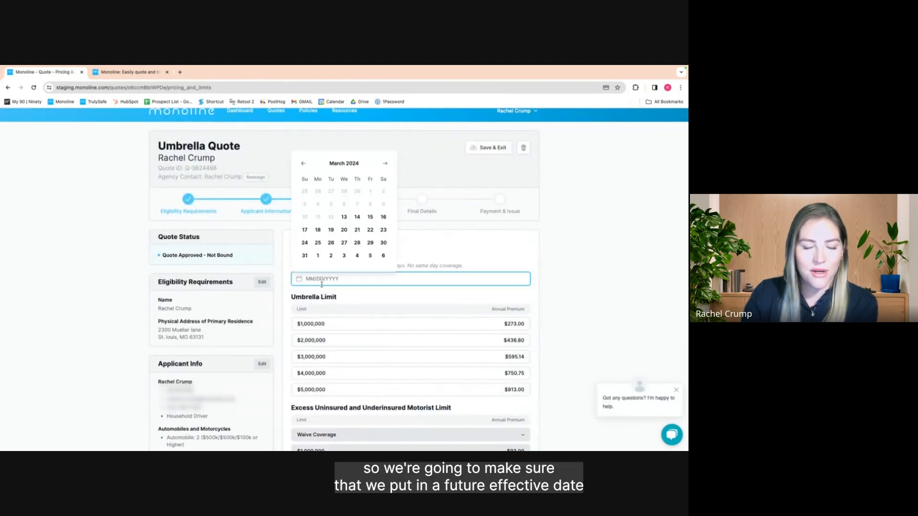
left_click(318, 231)
left_click(549, 261)
Choose the $3,000,000 umbrella limit and $1,000,000 excess uninsured motorist coverage
scroll(313, 359, "down", 1)
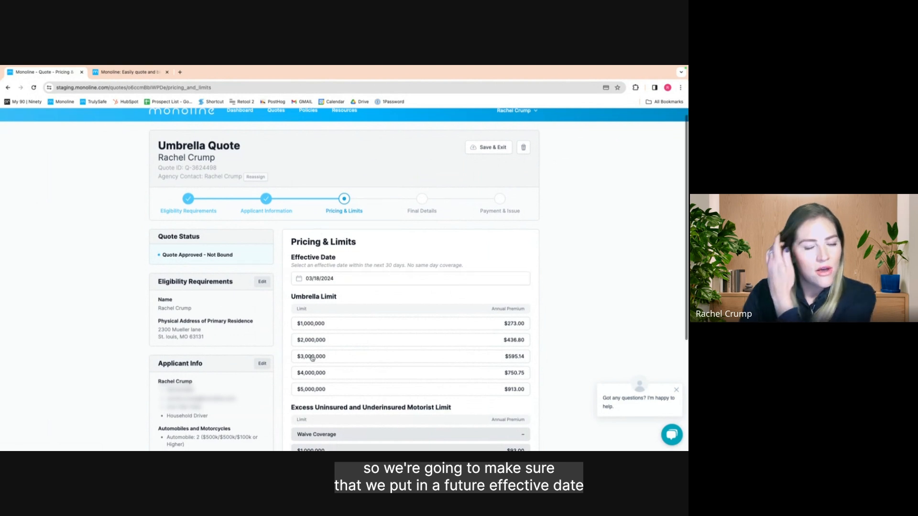
scroll(312, 359, "down", 3)
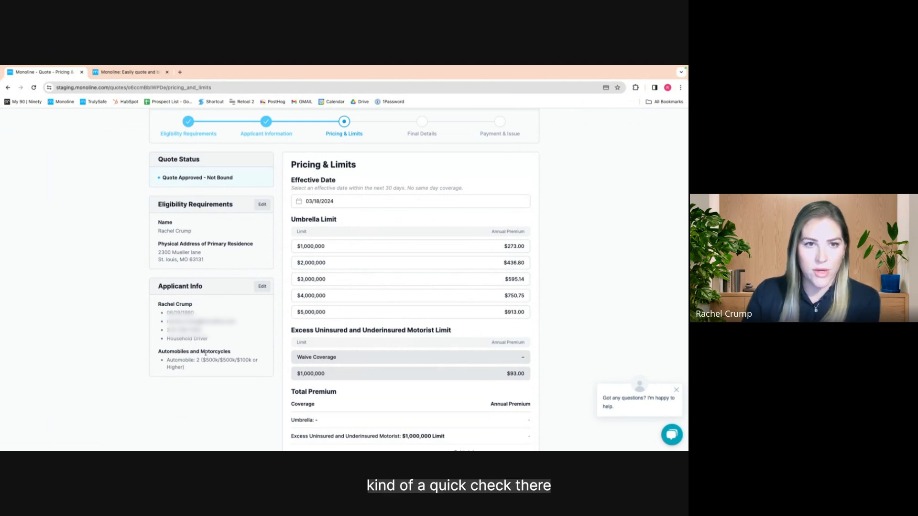
left_click(338, 280)
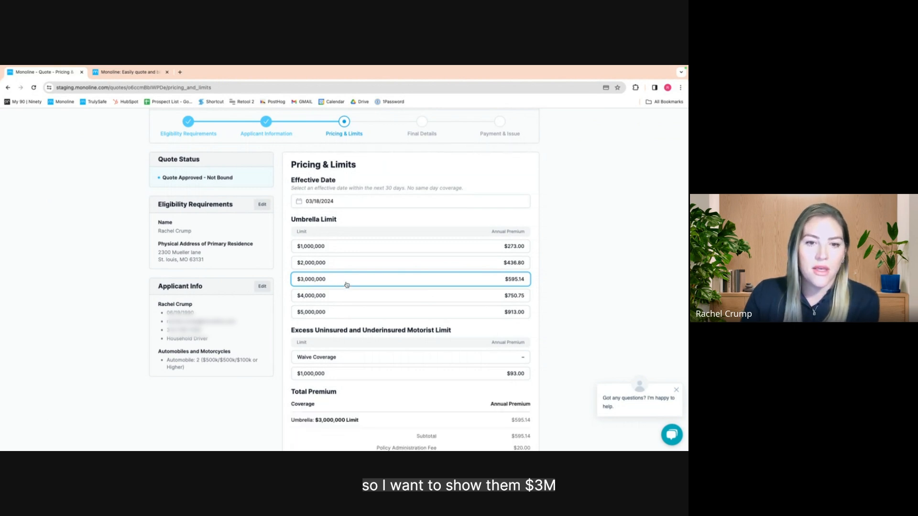
left_click(343, 376)
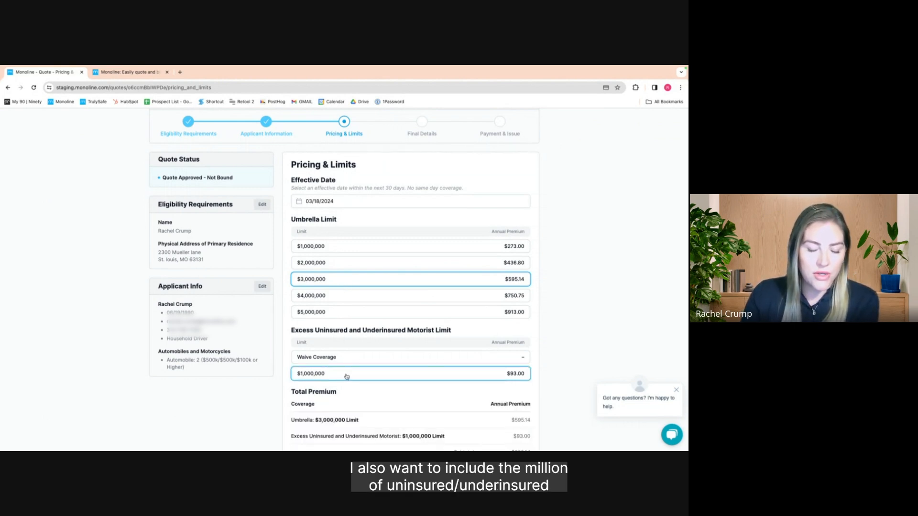
scroll(353, 380, "down", 1)
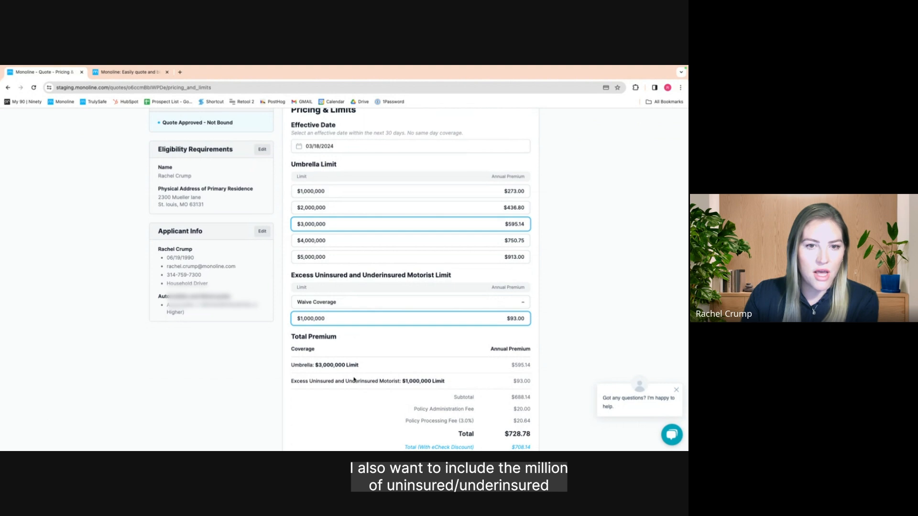
scroll(355, 379, "up", 1)
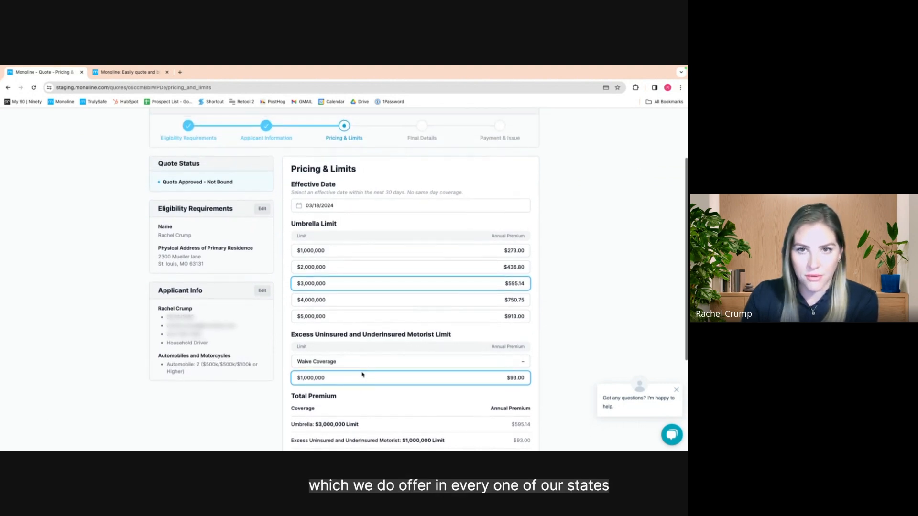
scroll(365, 375, "up", 2)
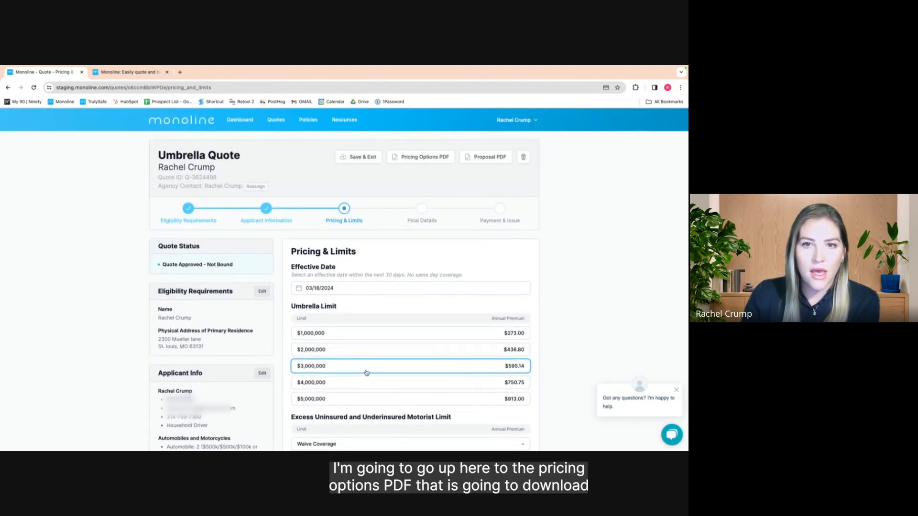
Generate and view the $3M–$5M pricing options PDF, then return to the quote
left_click(427, 161)
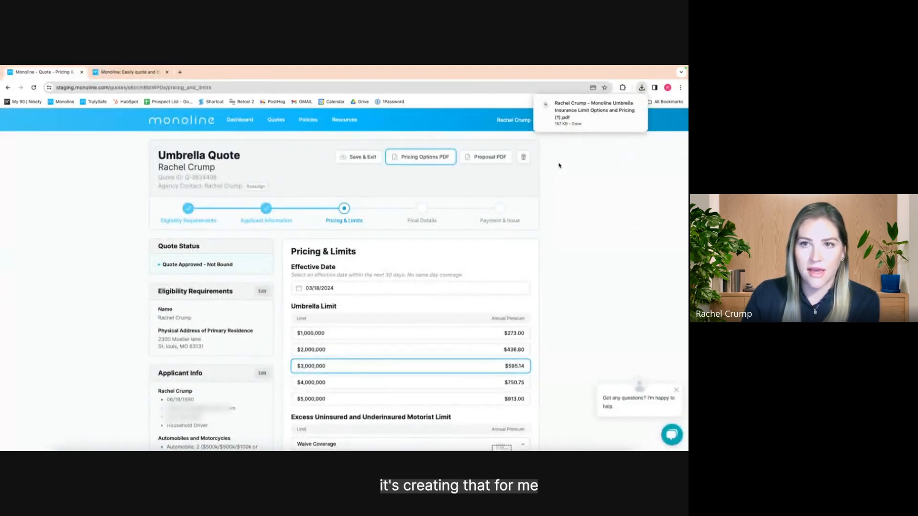
left_click(593, 111)
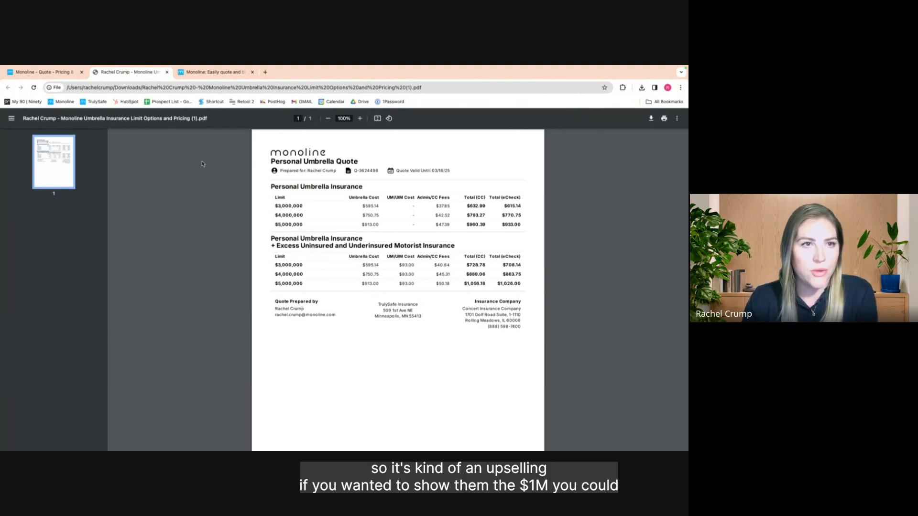
left_click(48, 72)
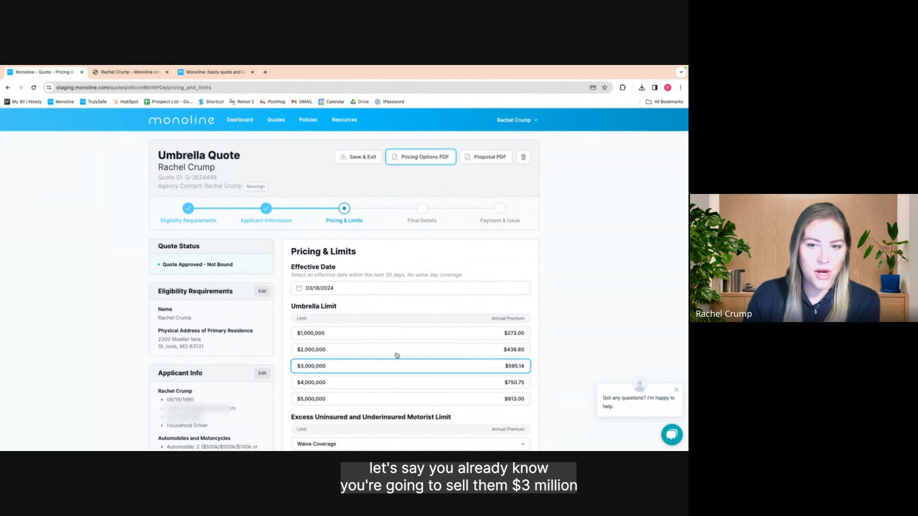
Generate the $3,000,000 Personal Umbrella Proposal PDF and open it to review the $728.78 total
scroll(396, 355, "down", 1)
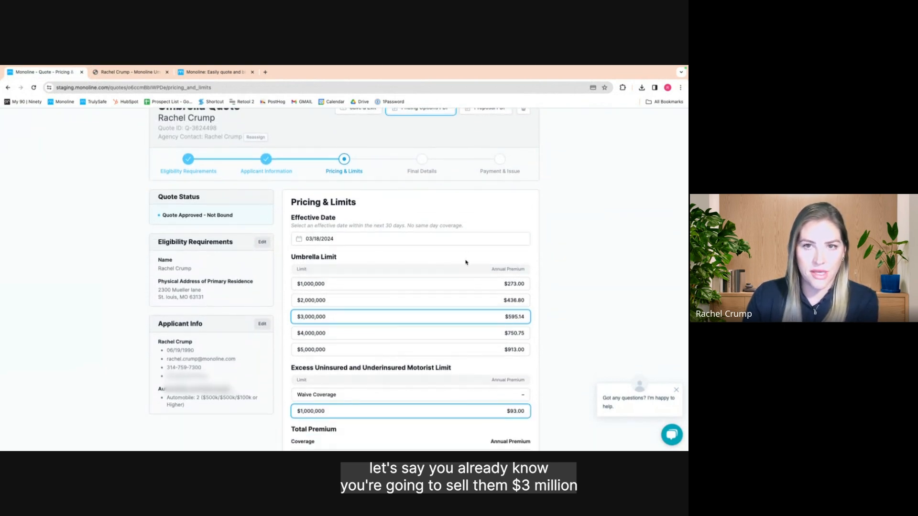
scroll(466, 260, "up", 1)
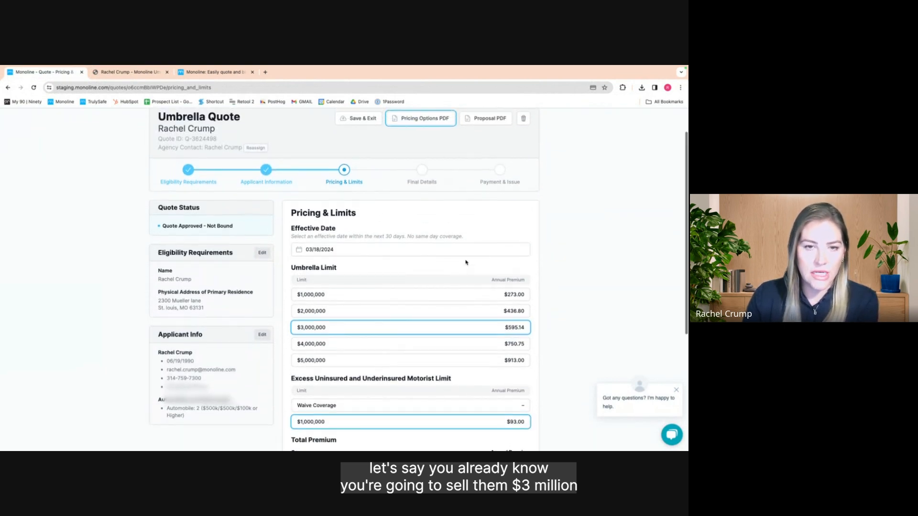
left_click(491, 119)
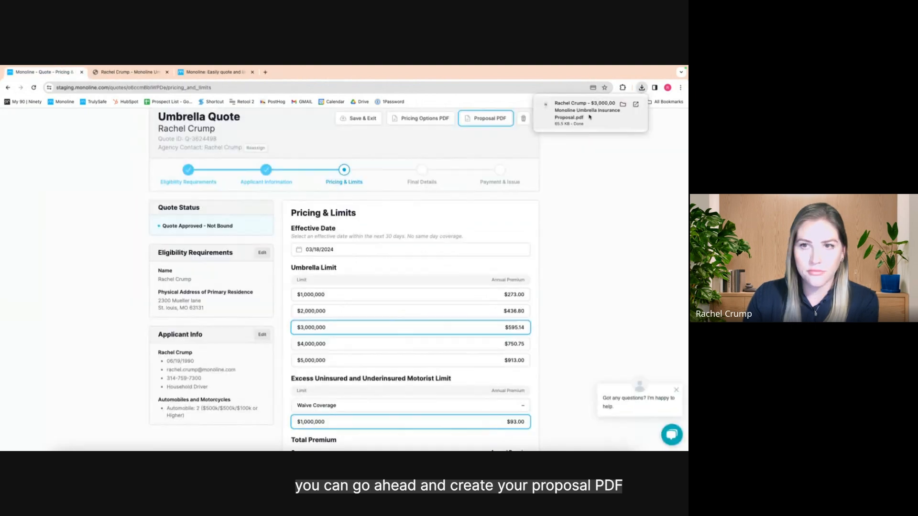
left_click(573, 117)
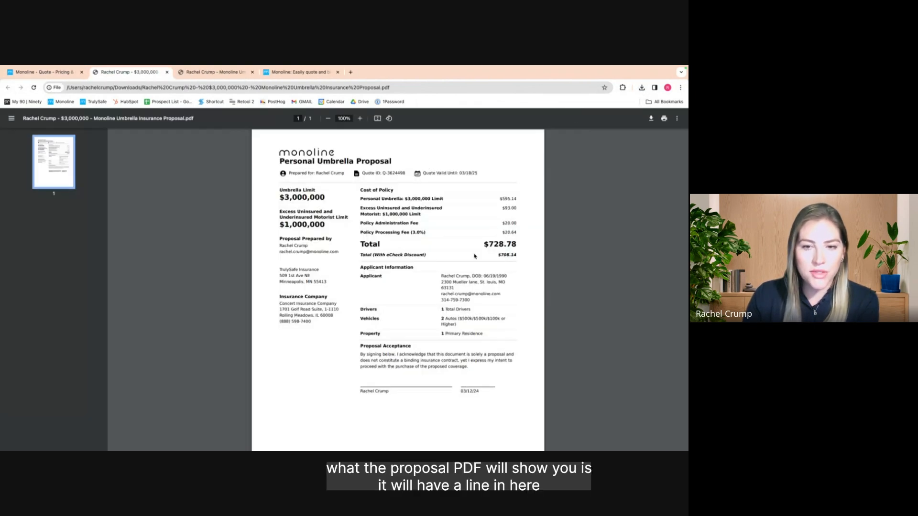
scroll(523, 317, "down", 1)
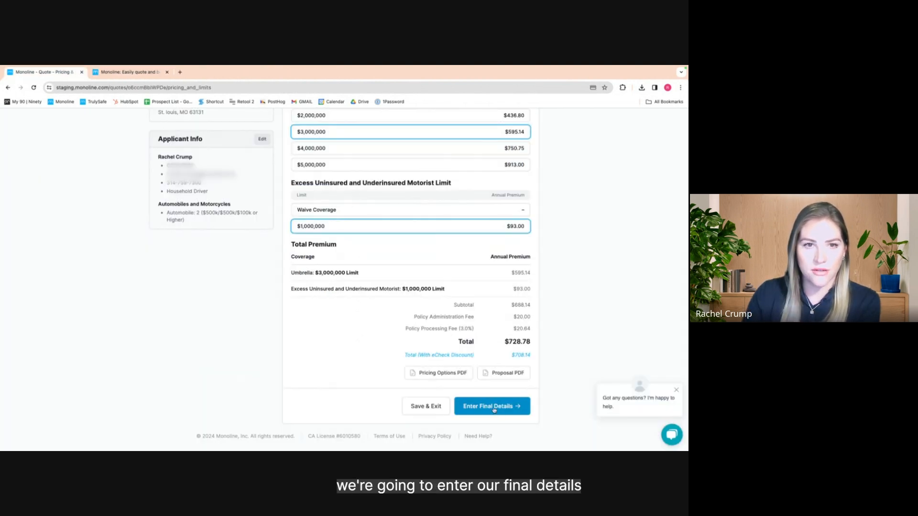
Continue to Final Details and enter the wealth advisor's e-mail as the Cc email address
left_click(494, 407)
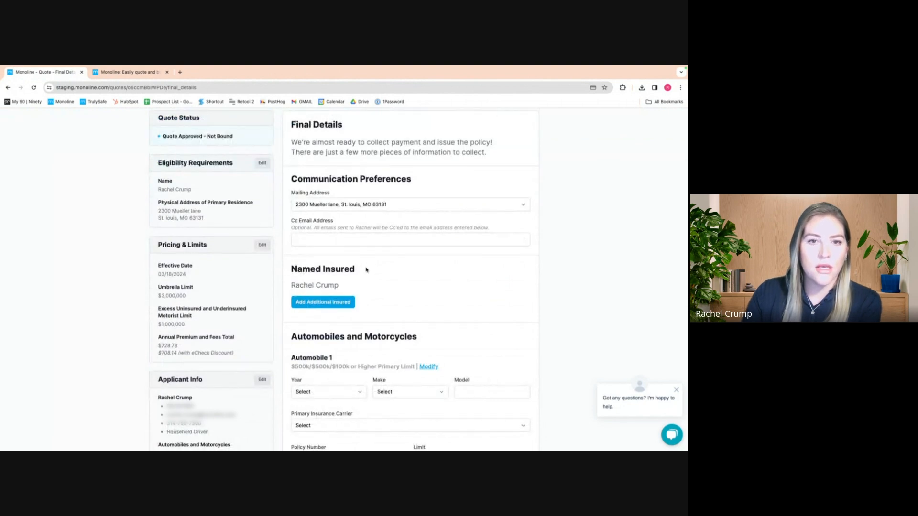
left_click(331, 236)
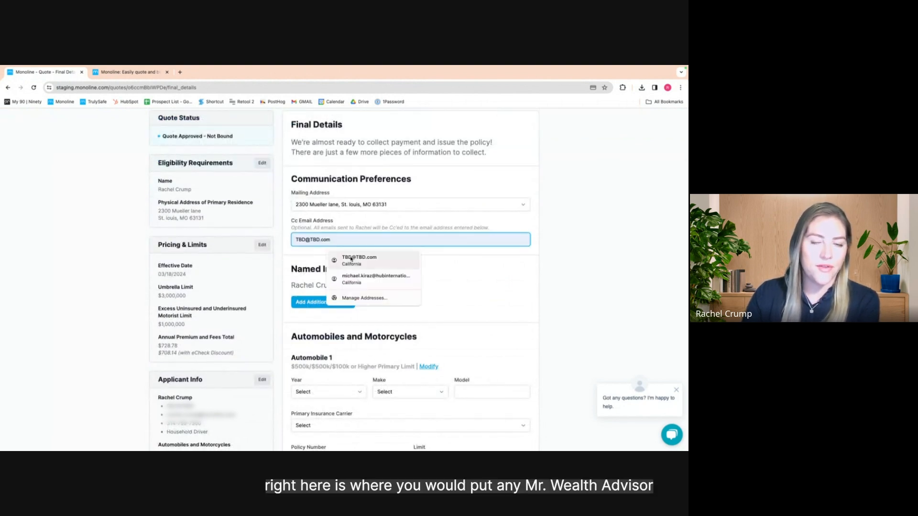
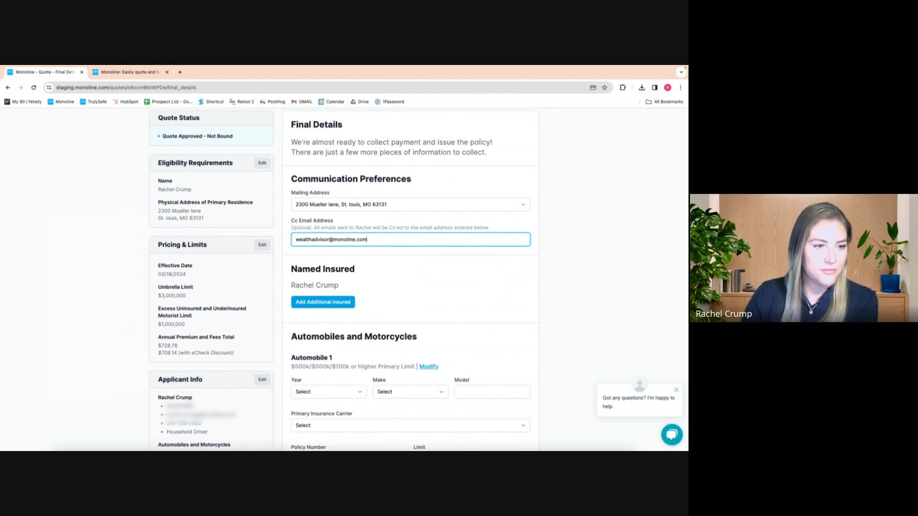
left_click(284, 436)
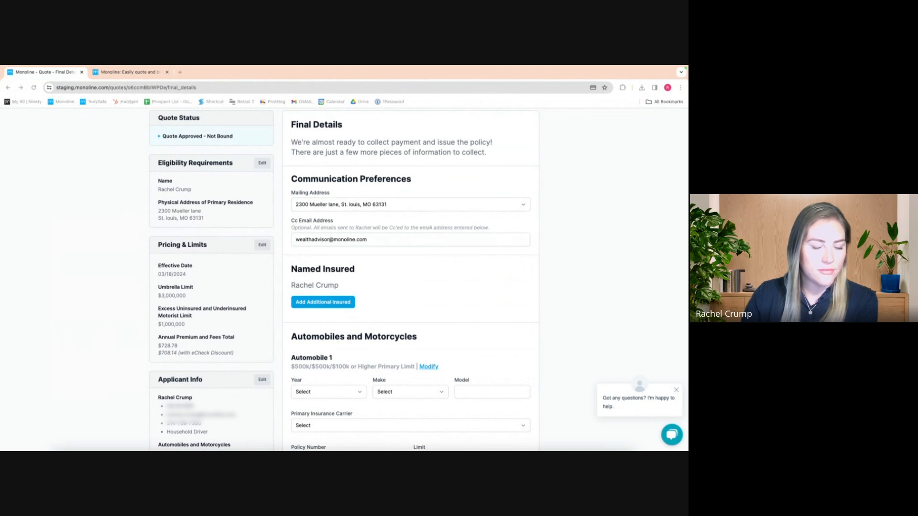
Add an additional insured of type Trust/Estate and enter the family trust's entity name
scroll(385, 311, "down", 3)
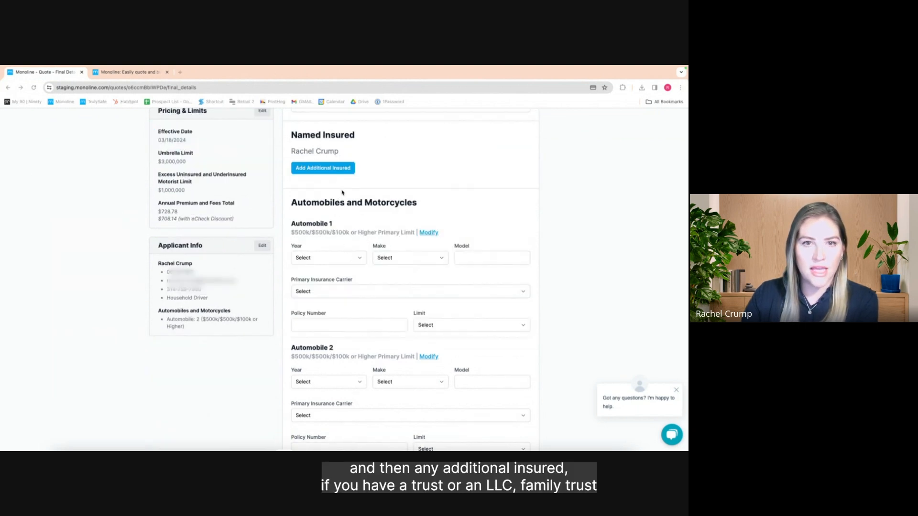
left_click(324, 168)
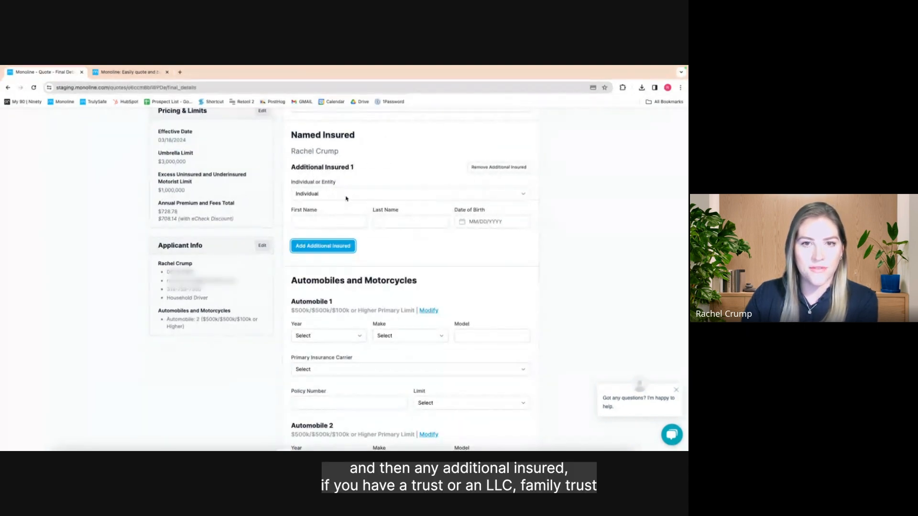
scroll(335, 186, "up", 2)
left_click(354, 251)
left_click(356, 269)
left_click(334, 279)
type("Cru")
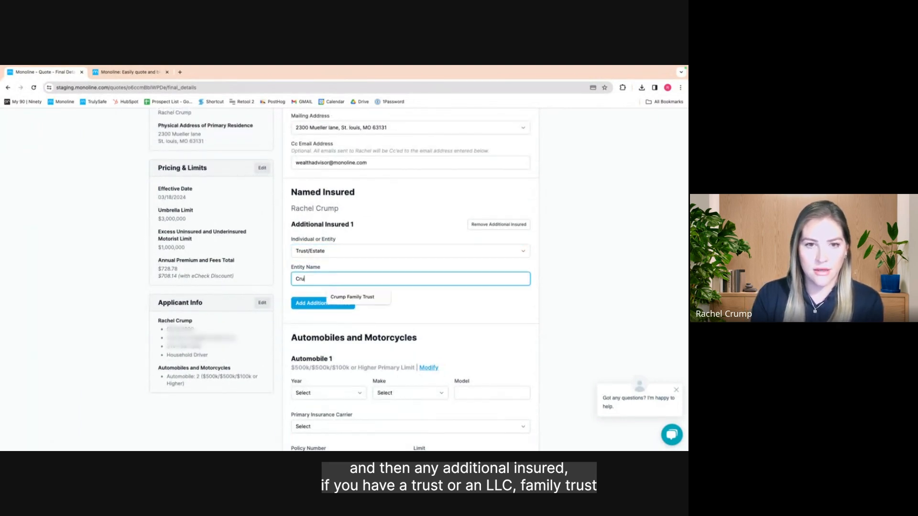
type("mp Family Trust")
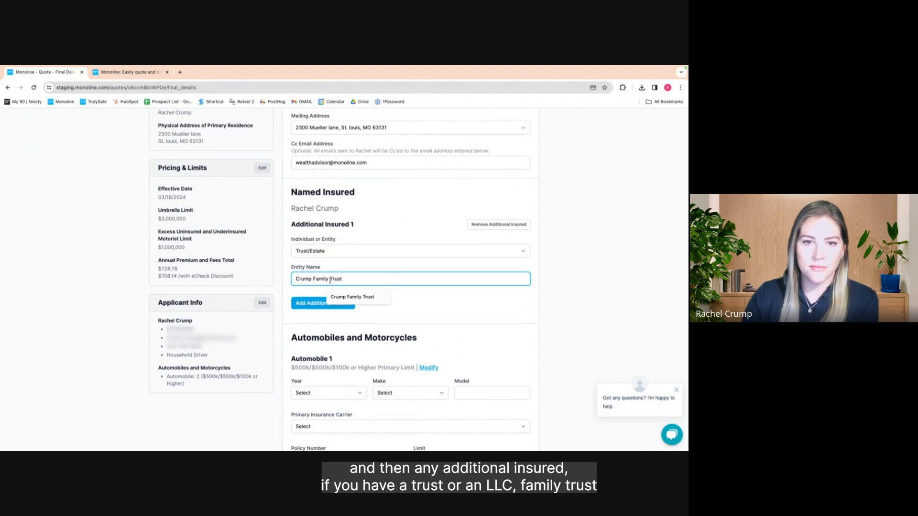
left_click(410, 236)
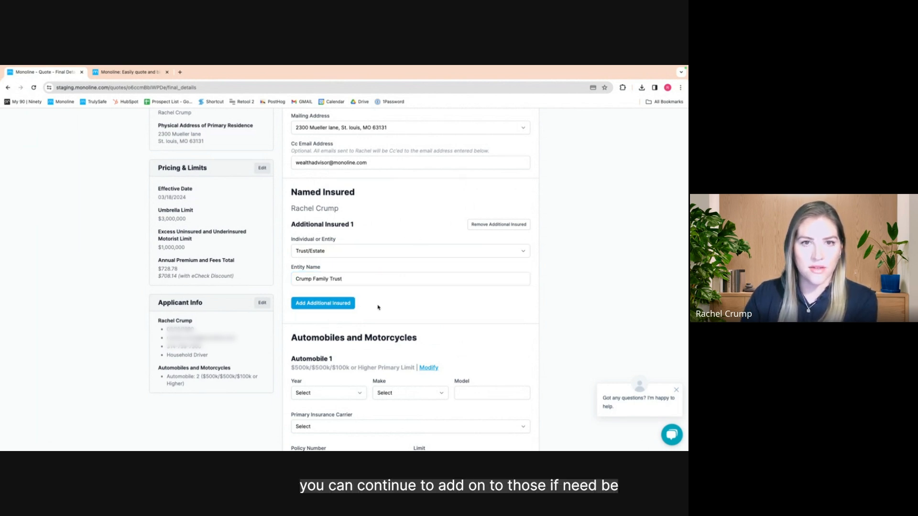
scroll(378, 307, "down", 3)
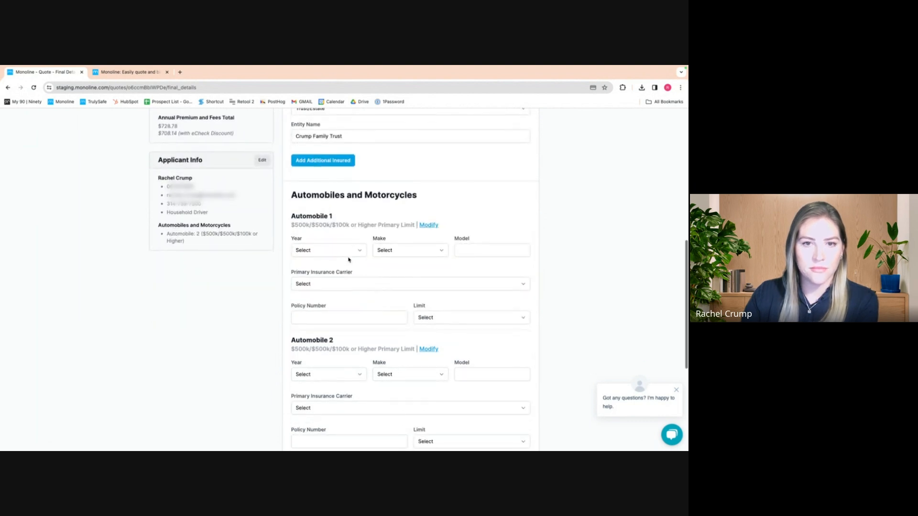
Set Automobile 1 to a 2023 BMW, model x5
left_click(351, 251)
left_click(345, 276)
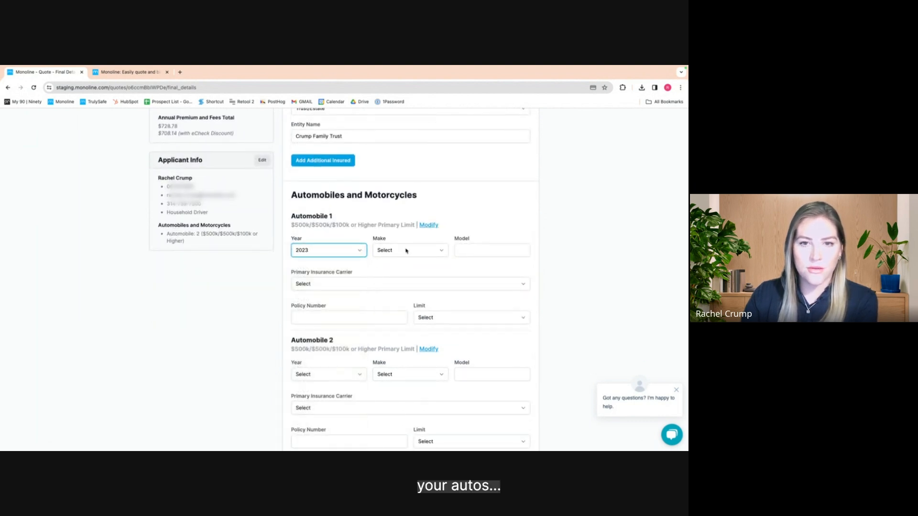
left_click(406, 250)
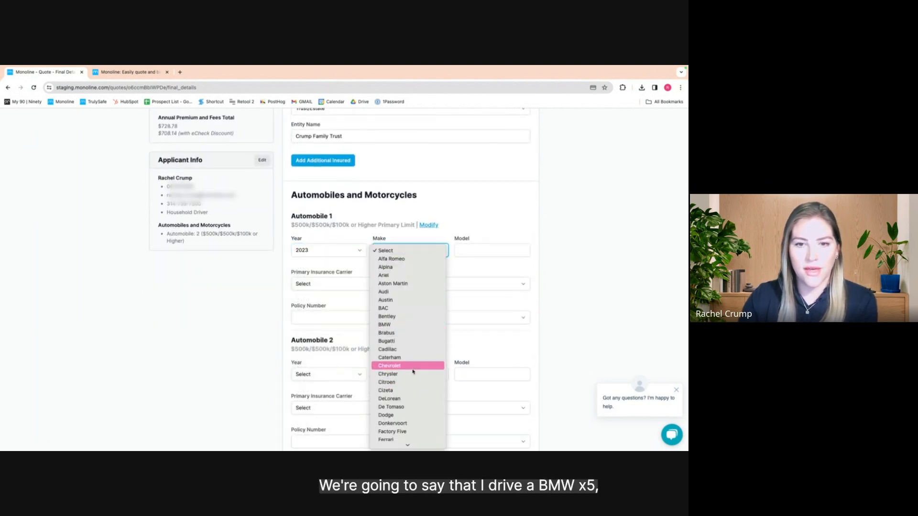
left_click(408, 325)
left_click(479, 251)
type("x5")
Give Automobile 1 carrier Chubb Group, policy number tbd and a $500k CSL limit
left_click(374, 286)
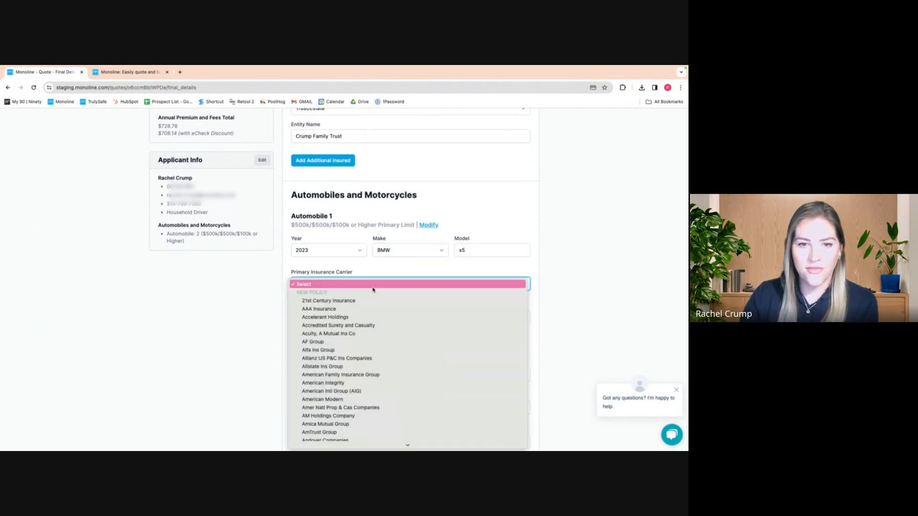
scroll(368, 359, "down", 10)
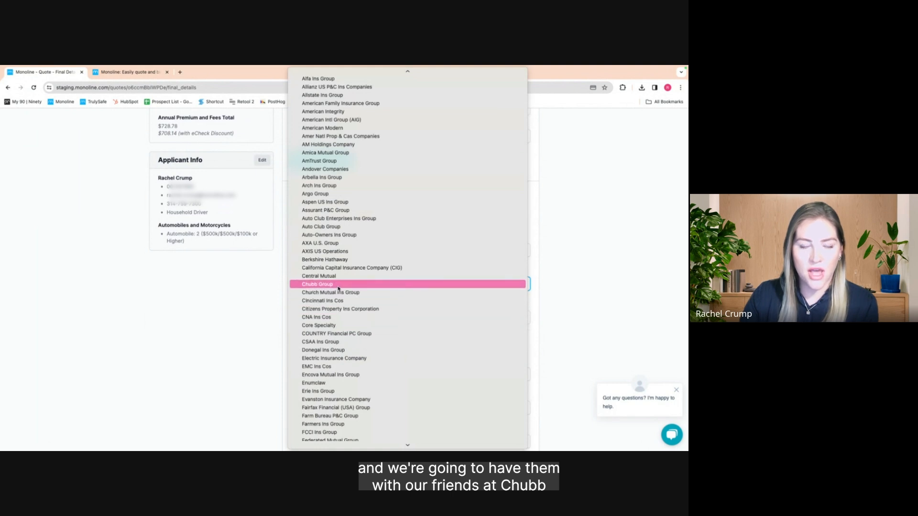
scroll(383, 376, "down", 10)
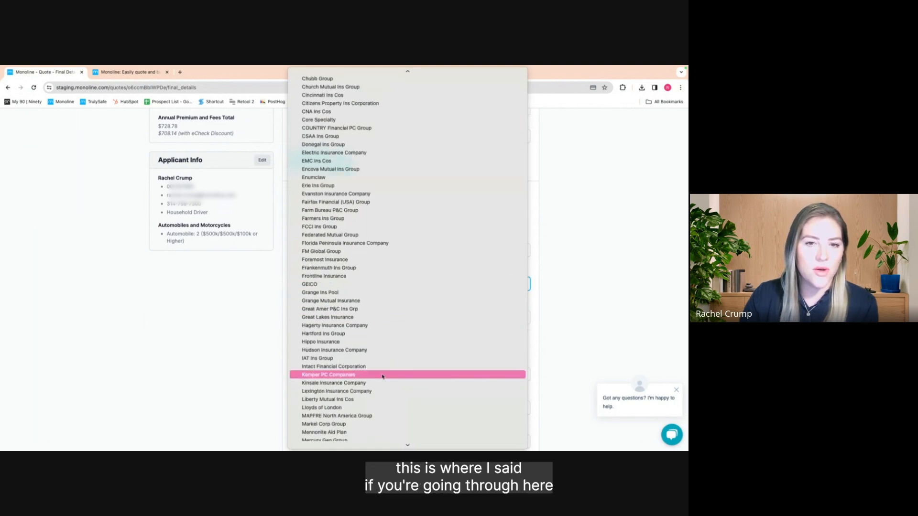
scroll(383, 376, "up", 4)
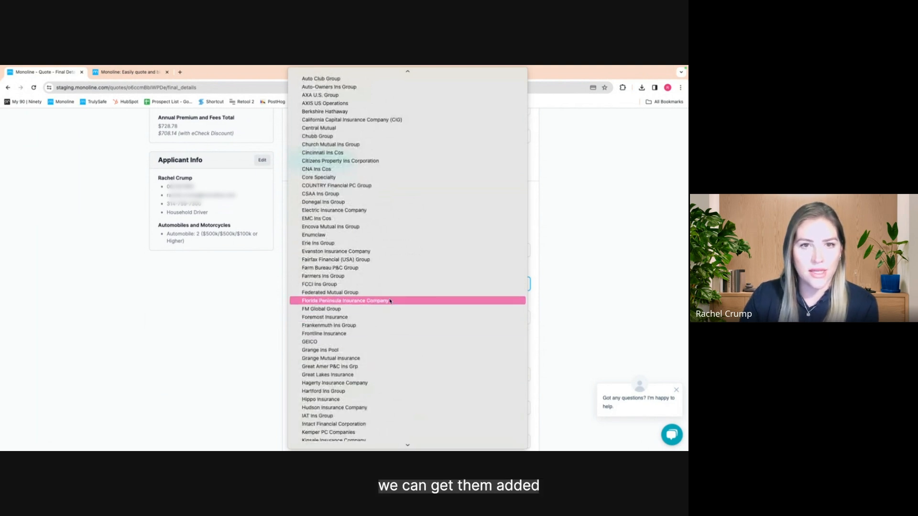
scroll(390, 294, "up", 1)
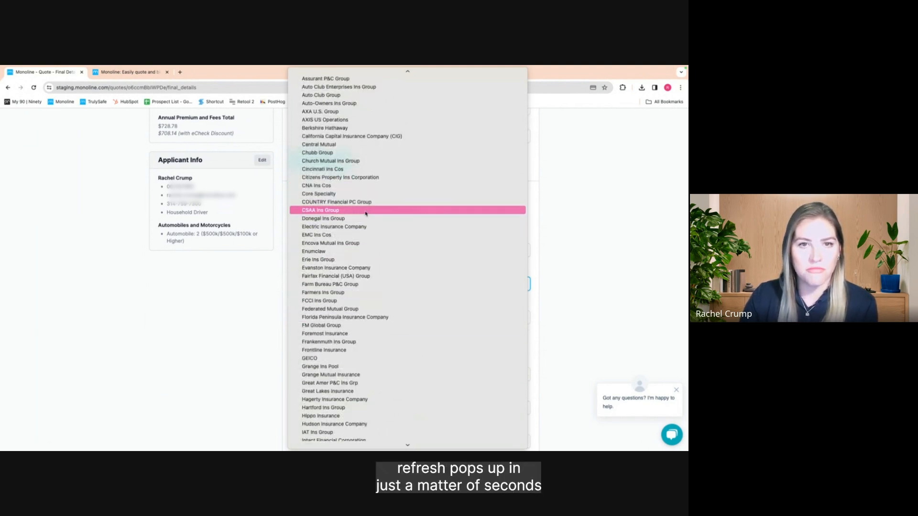
left_click(341, 154)
left_click(360, 318)
type("tbd")
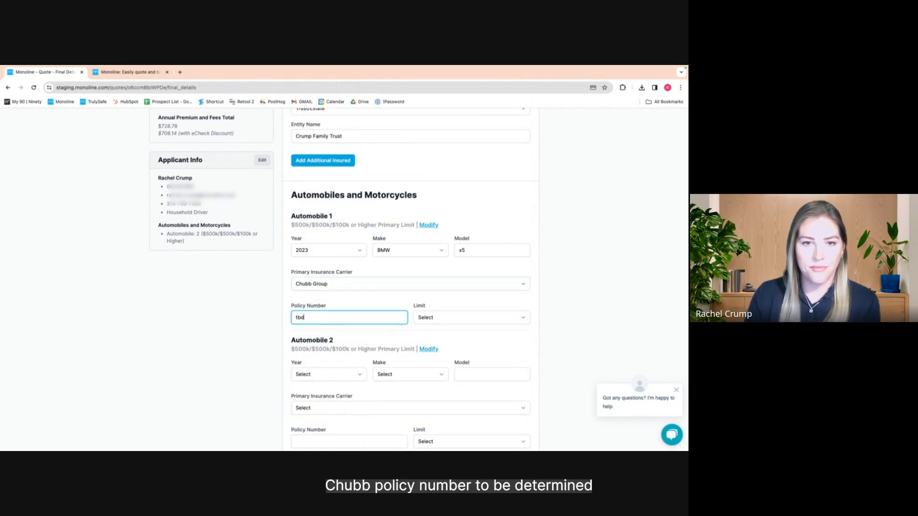
left_click(481, 318)
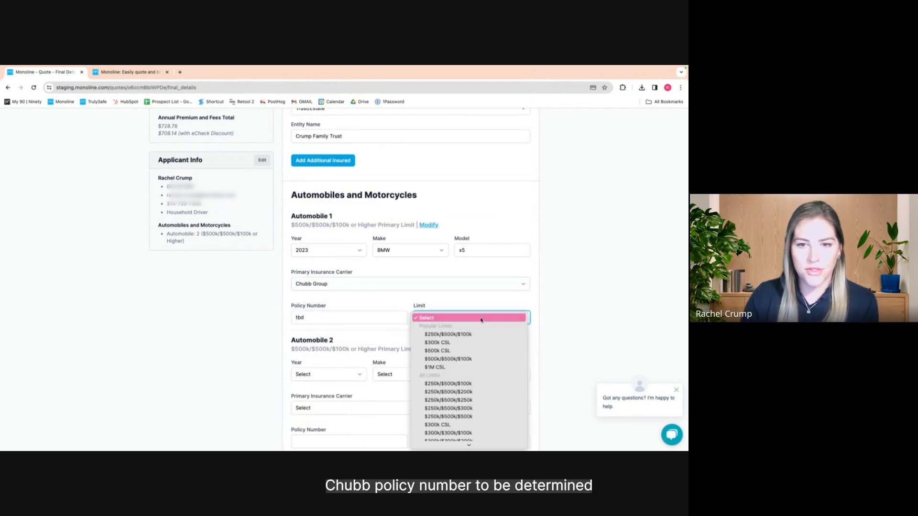
left_click(453, 355)
scroll(483, 354, "down", 2)
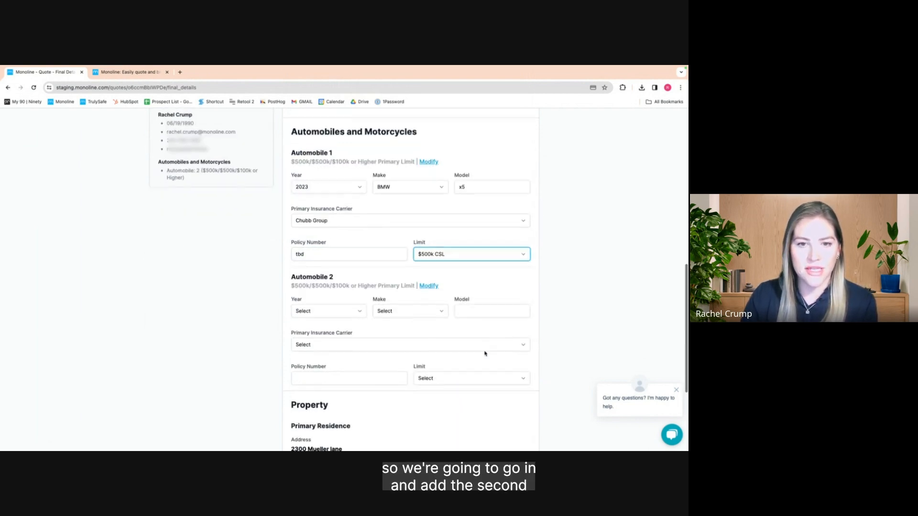
Enter Automobile 2 as a 2024 Audi q3 on the existing Chubb Group policy
left_click(352, 311)
left_click(341, 324)
left_click(404, 307)
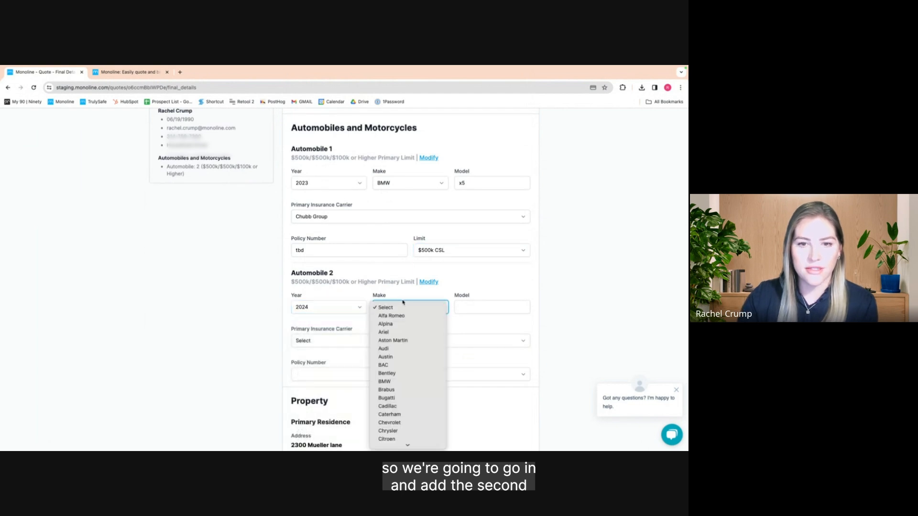
left_click(402, 349)
left_click(495, 307)
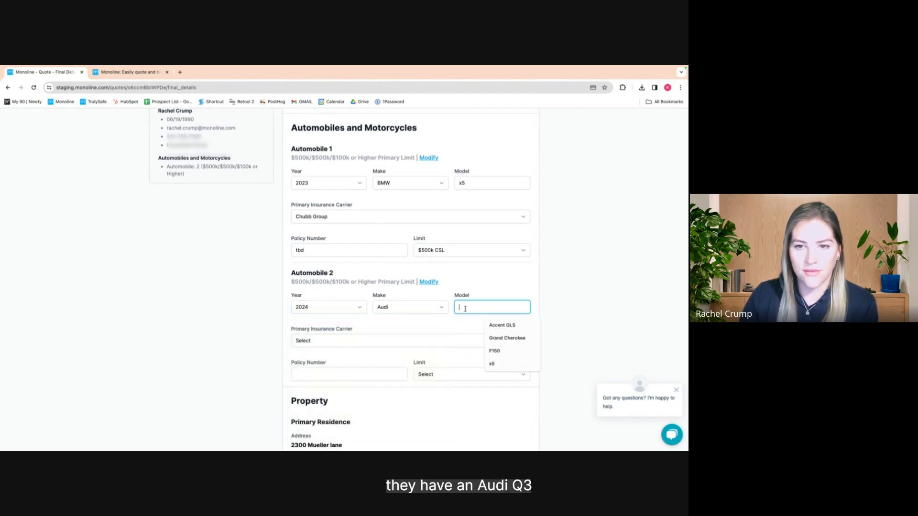
type("q")
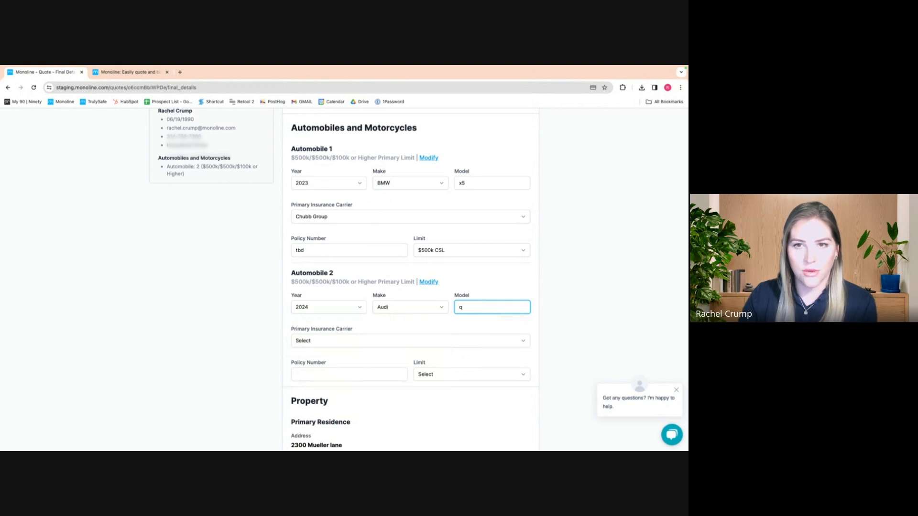
type("3")
scroll(430, 316, "down", 1)
left_click(396, 330)
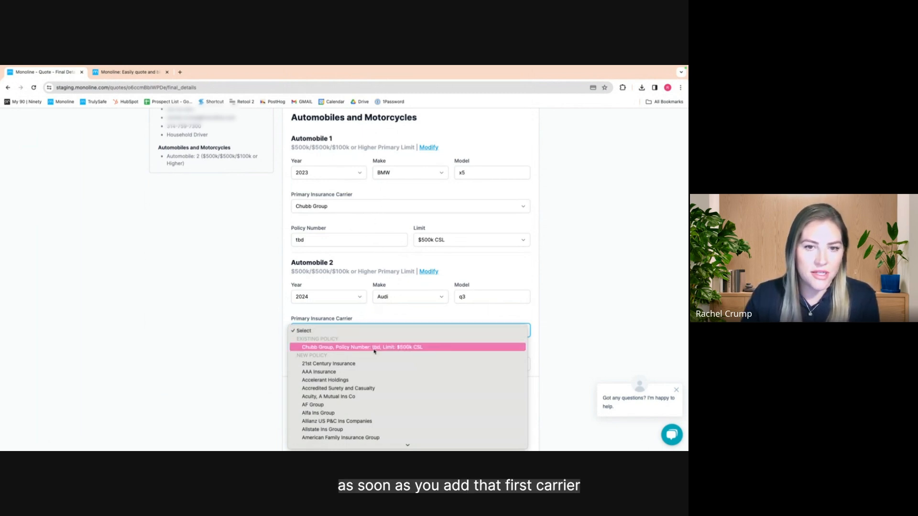
left_click(361, 348)
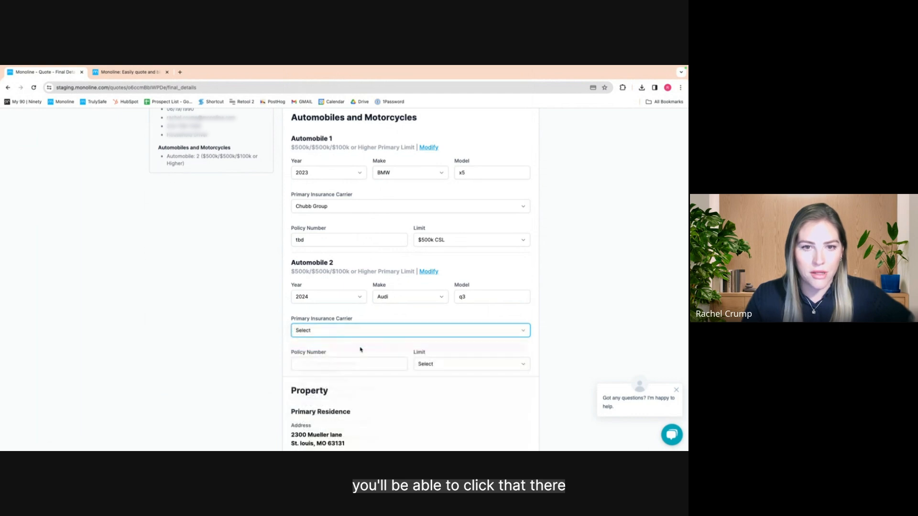
Give the primary residence carrier Chubb Group, policy number 'unknown' and a $1M CSL limit
scroll(360, 350, "down", 2)
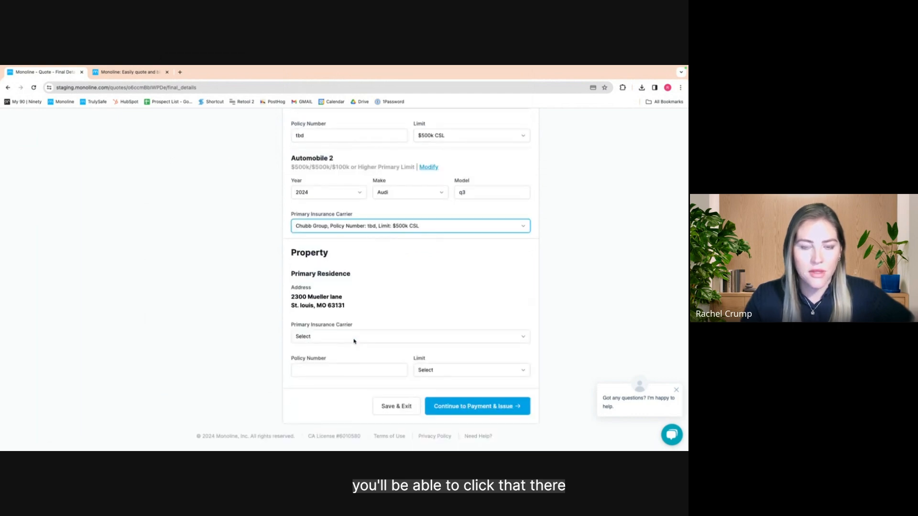
left_click(354, 341)
key("d")
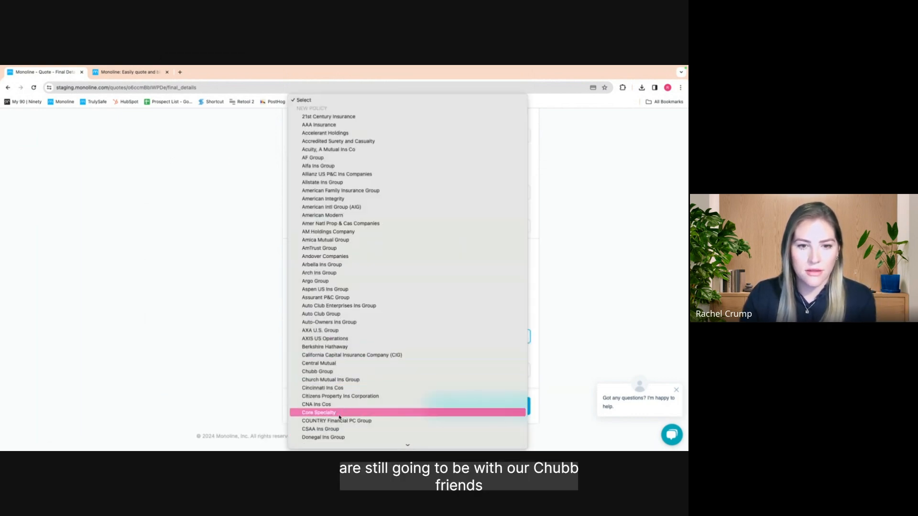
left_click(328, 372)
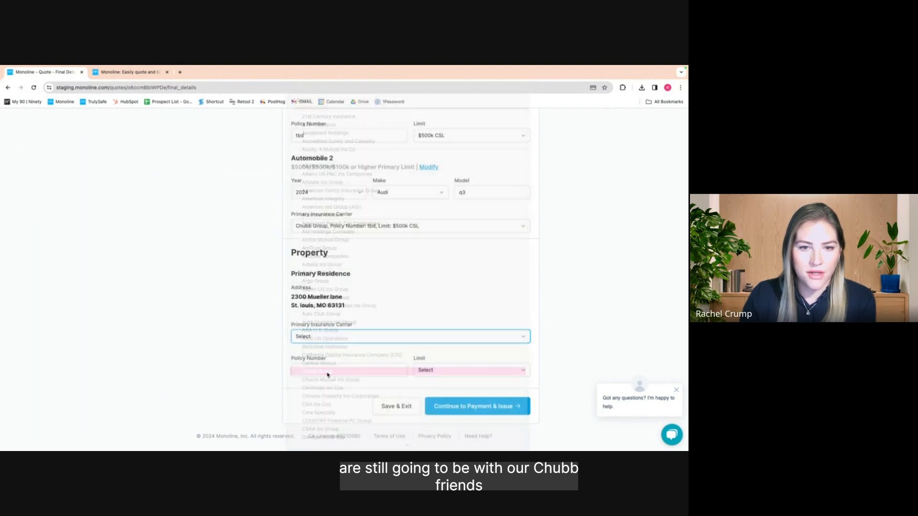
left_click(327, 373)
type("unknown")
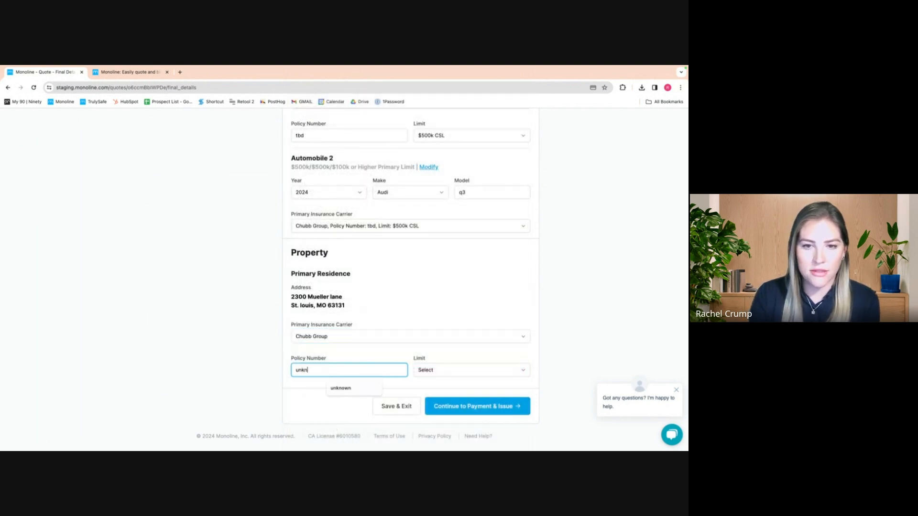
left_click(450, 369)
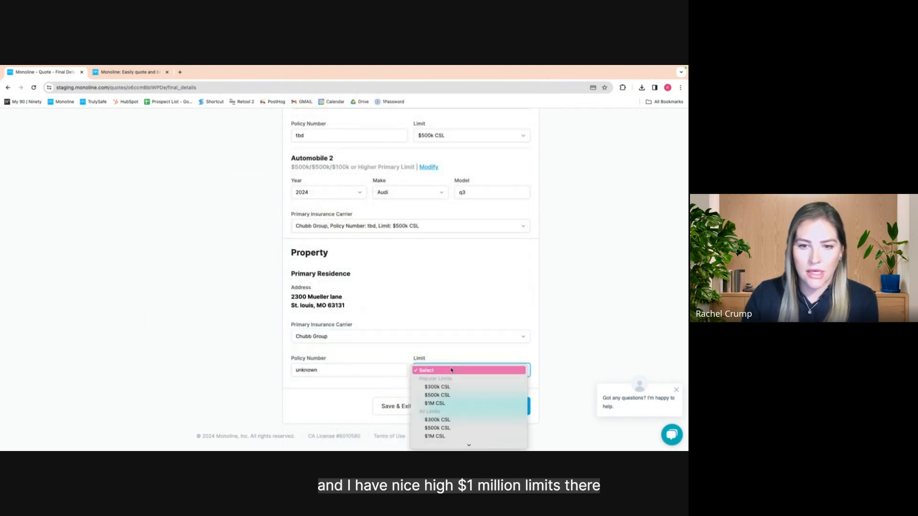
left_click(473, 406)
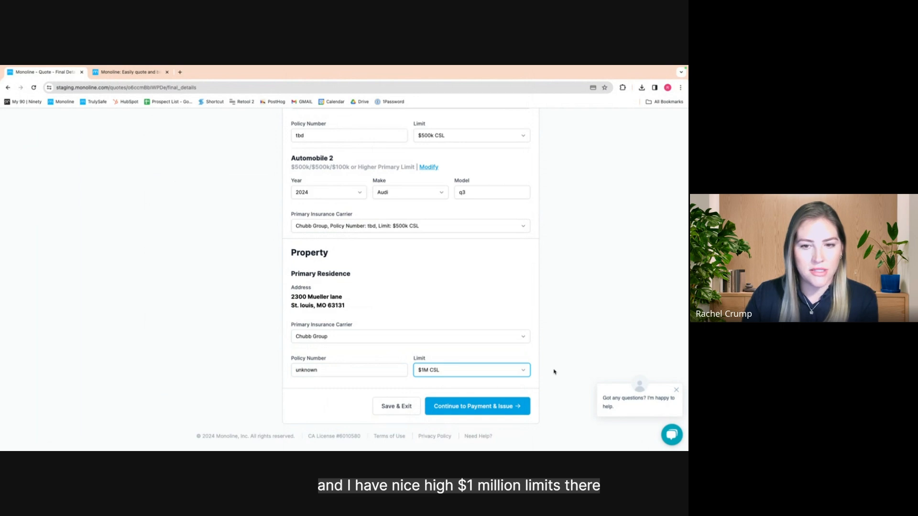
left_click(470, 409)
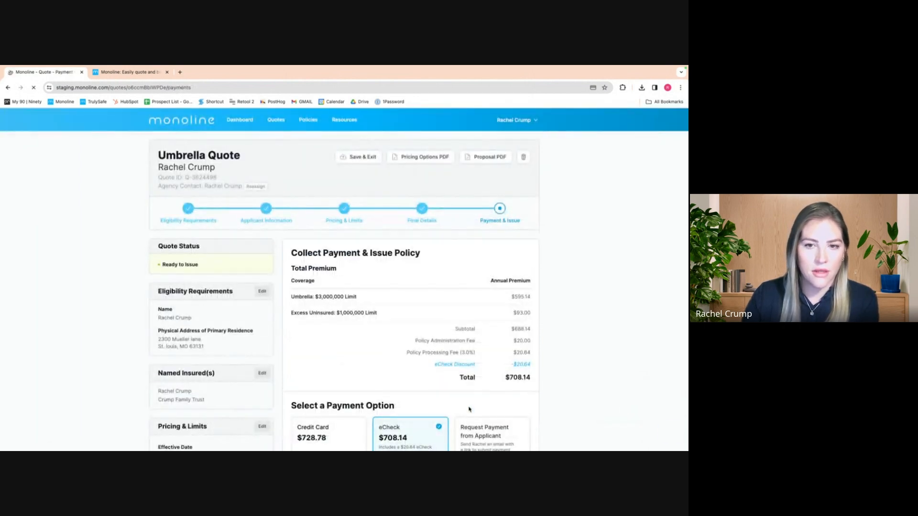
Review the premium summary, compare credit card with eCheck, and leave eCheck selected
scroll(428, 377, "down", 3)
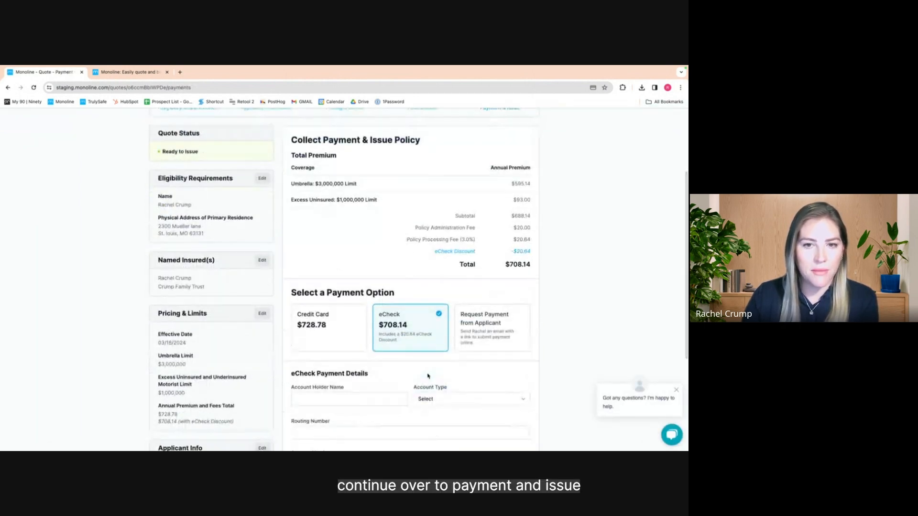
scroll(428, 376, "up", 1)
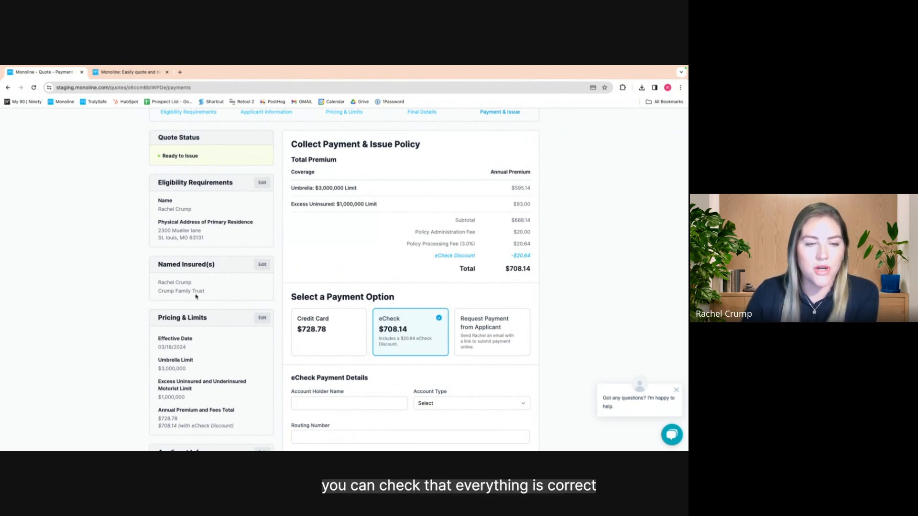
scroll(200, 299, "down", 3)
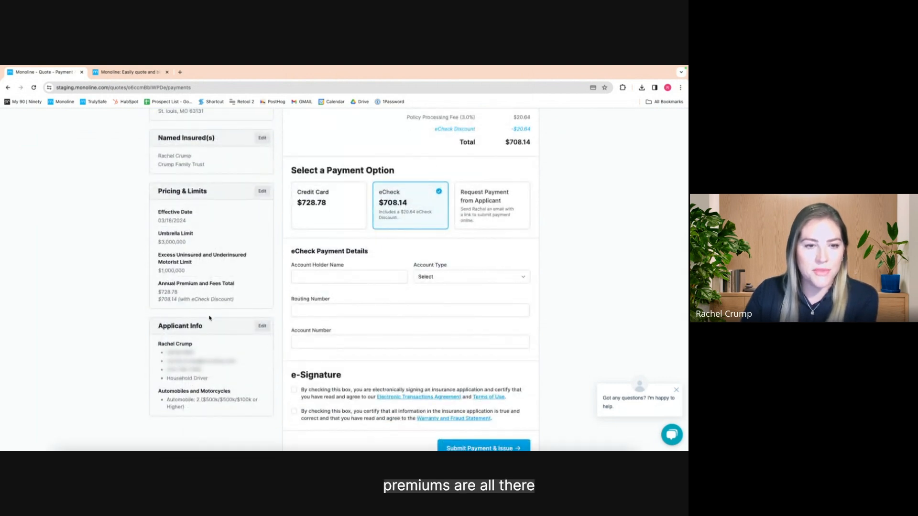
scroll(215, 311, "down", 1)
scroll(214, 311, "up", 3)
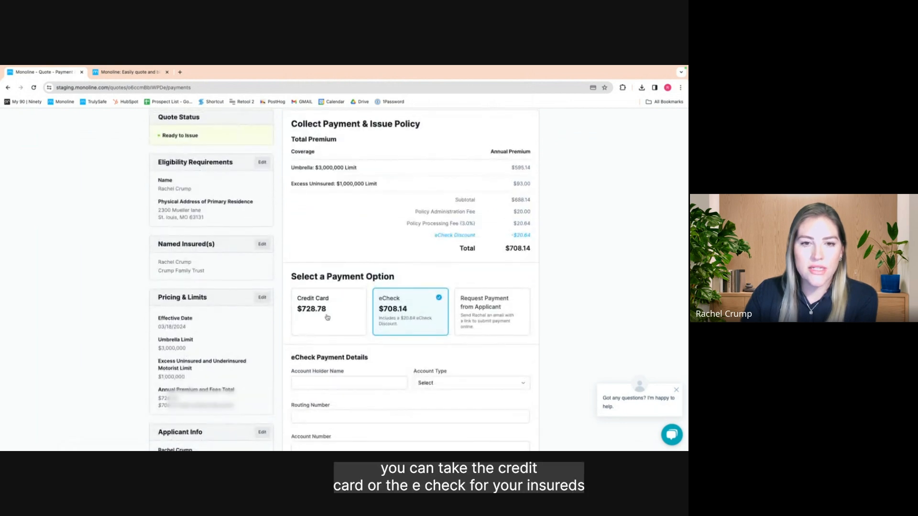
left_click(328, 317)
left_click(397, 318)
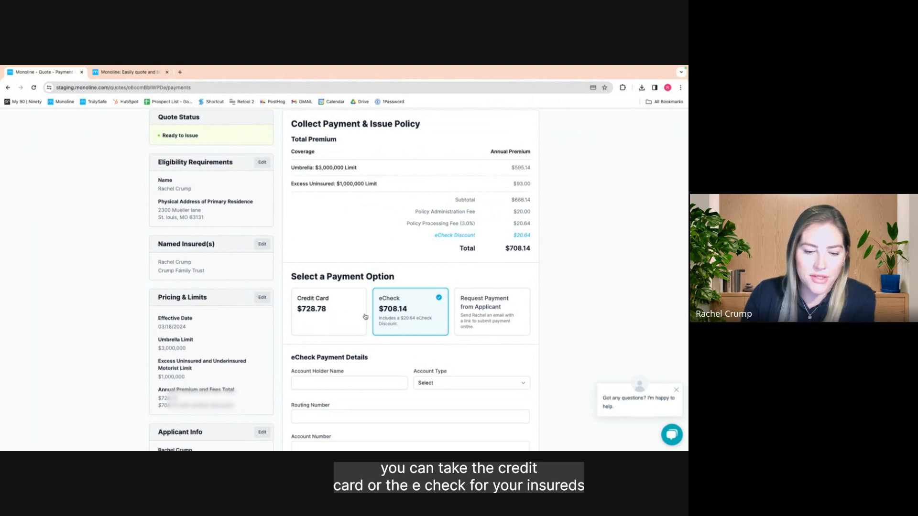
Choose Request Payment from Applicant and review the default payment request email message
left_click(492, 315)
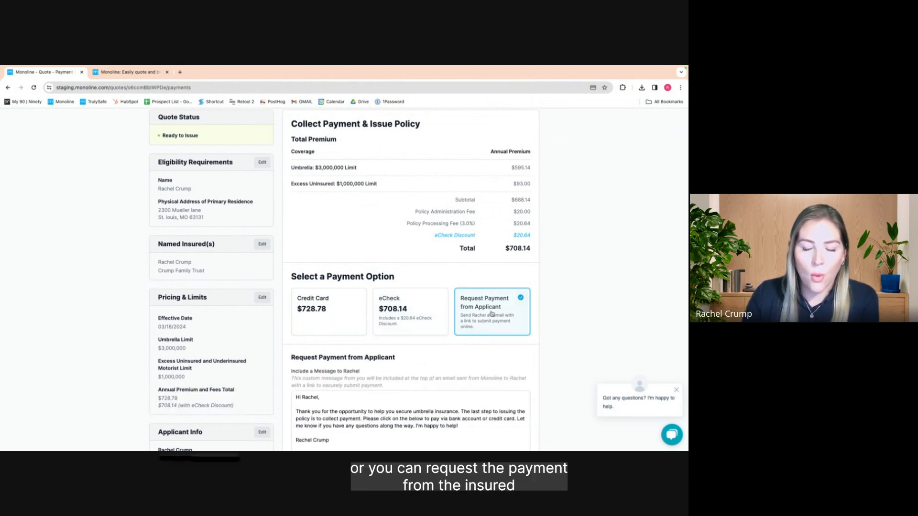
scroll(493, 343, "down", 3)
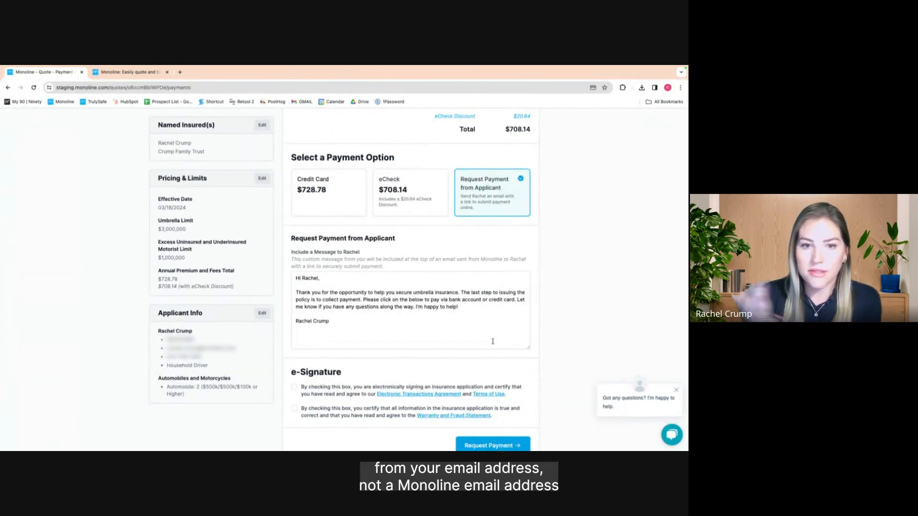
left_click(374, 318)
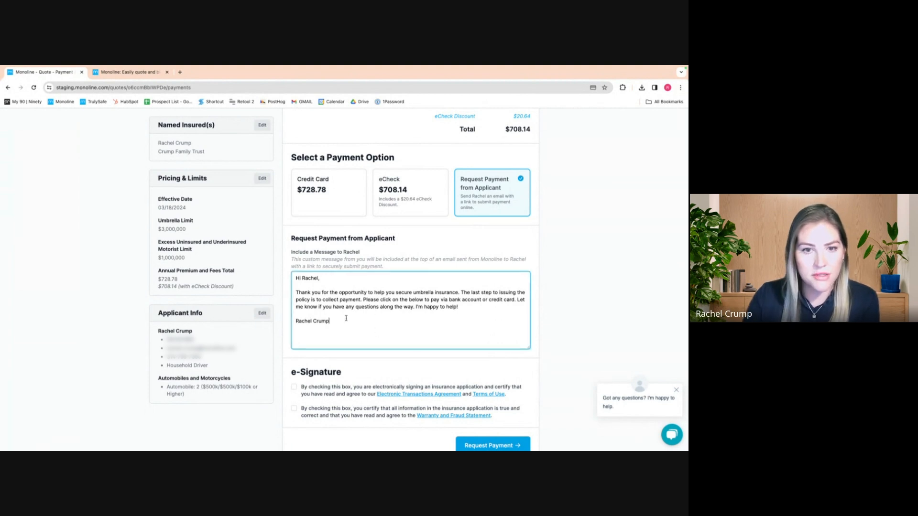
left_click_drag(361, 325, 295, 278)
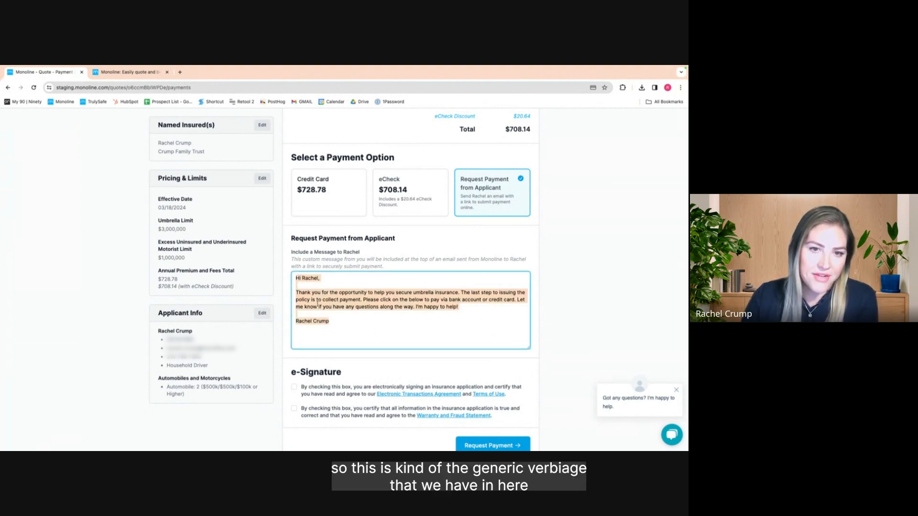
left_click(341, 320)
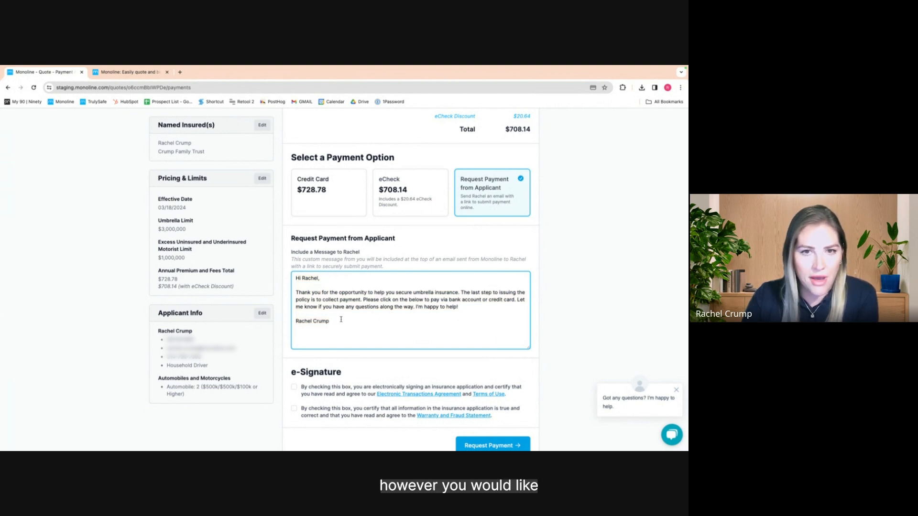
scroll(353, 328, "down", 1)
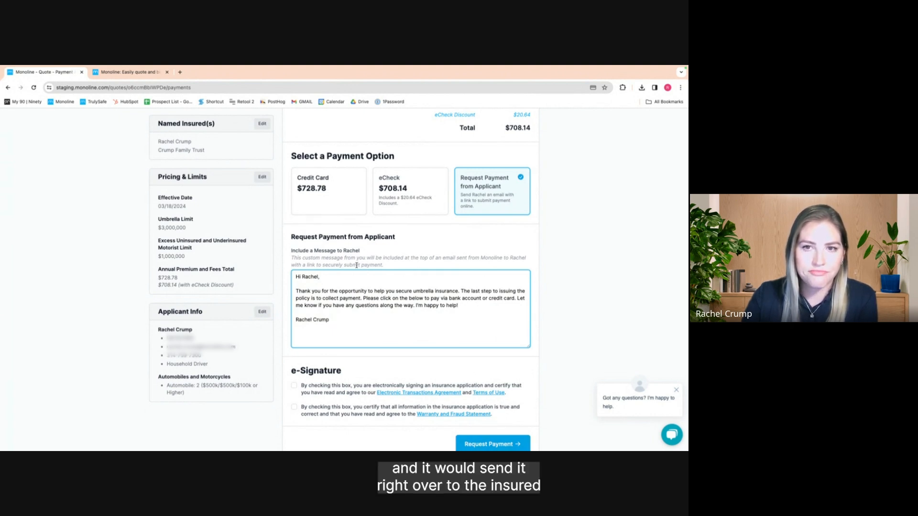
scroll(358, 264, "up", 2)
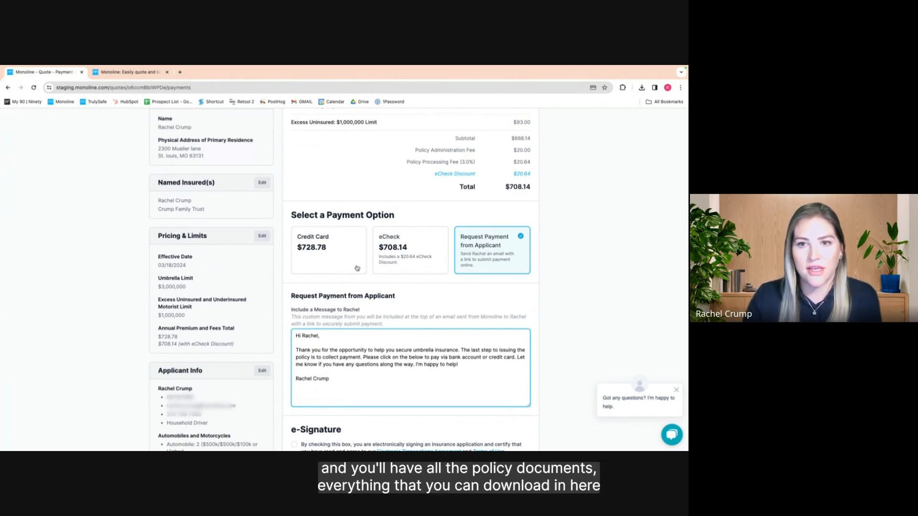
Choose credit card payment and enter the cardholder name, card number and expiration date
left_click(357, 265)
scroll(344, 239, "down", 3)
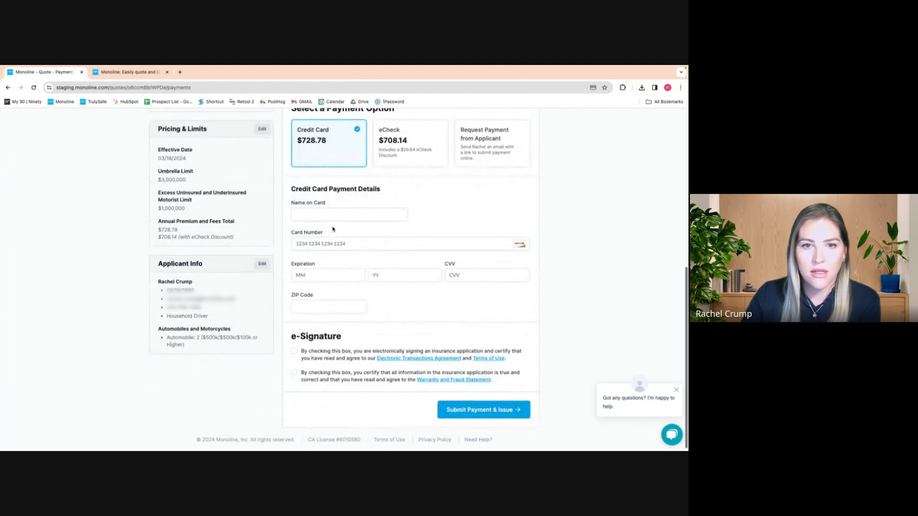
left_click(328, 215)
type("rachel")
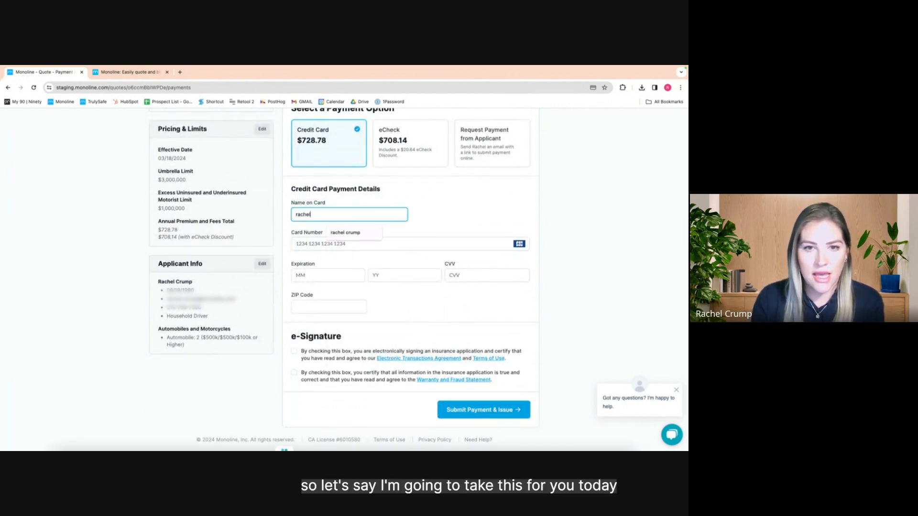
left_click(361, 230)
left_click(353, 243)
type("4242424242424242")
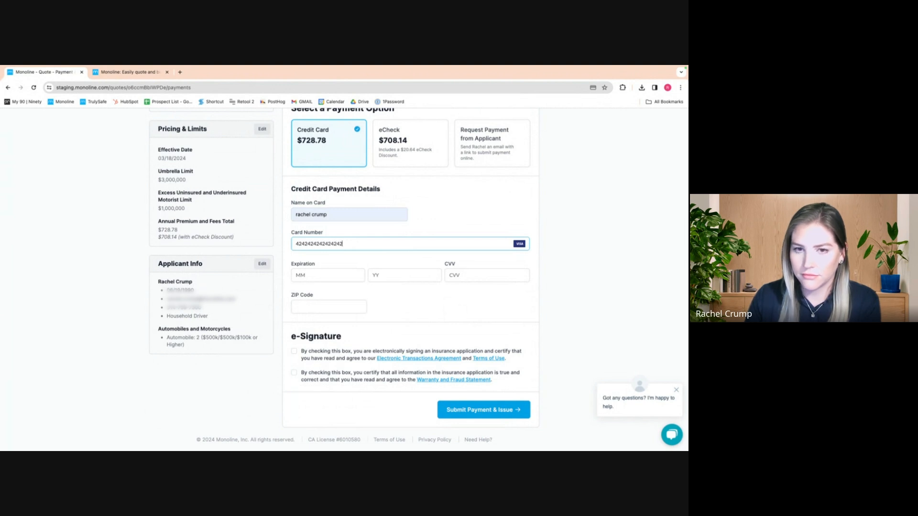
left_click(352, 276)
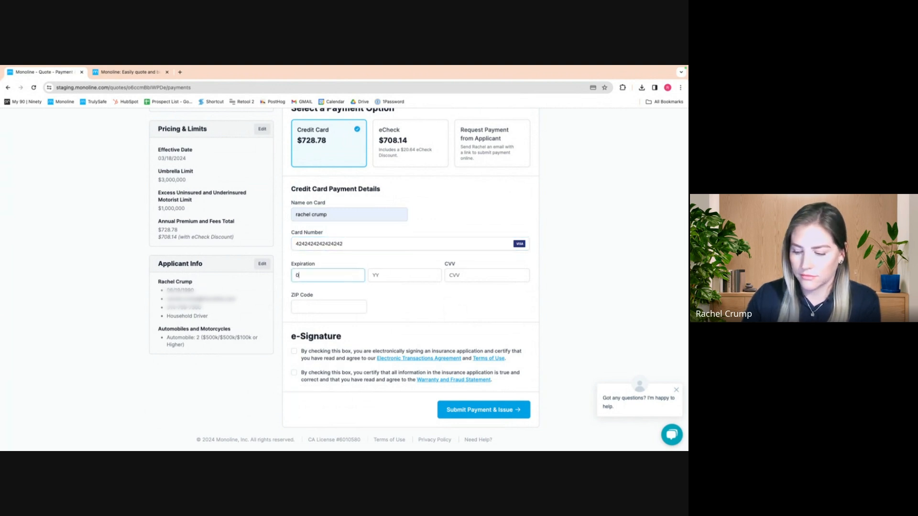
left_click(388, 279)
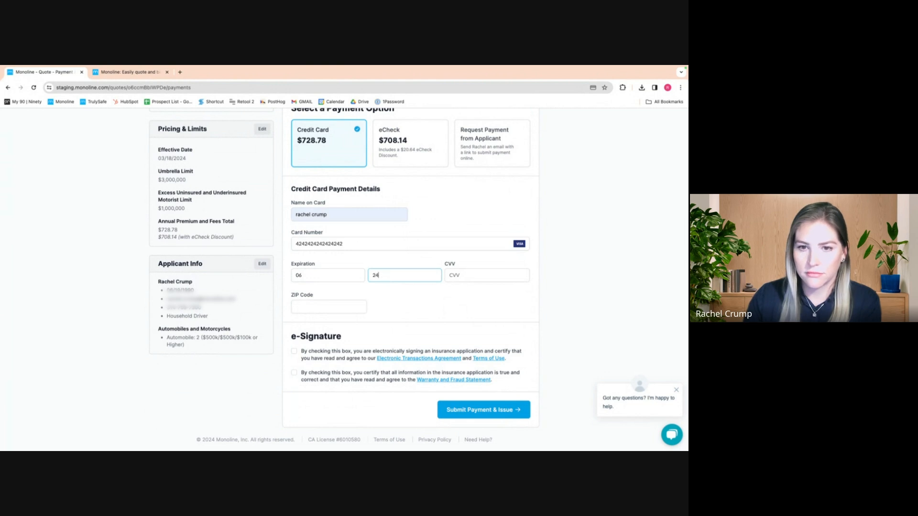
Enter the CVV and ZIP code, and accept both e-signature statements
left_click(468, 276)
type("424")
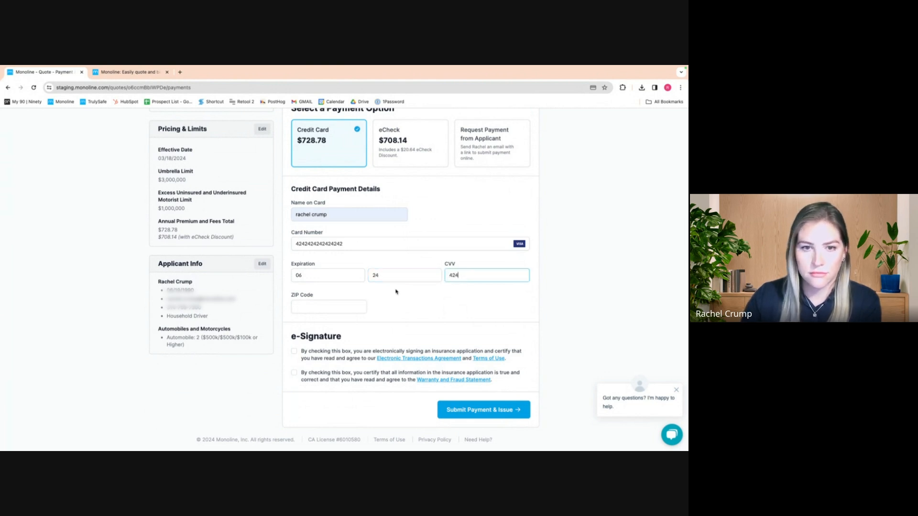
left_click(335, 306)
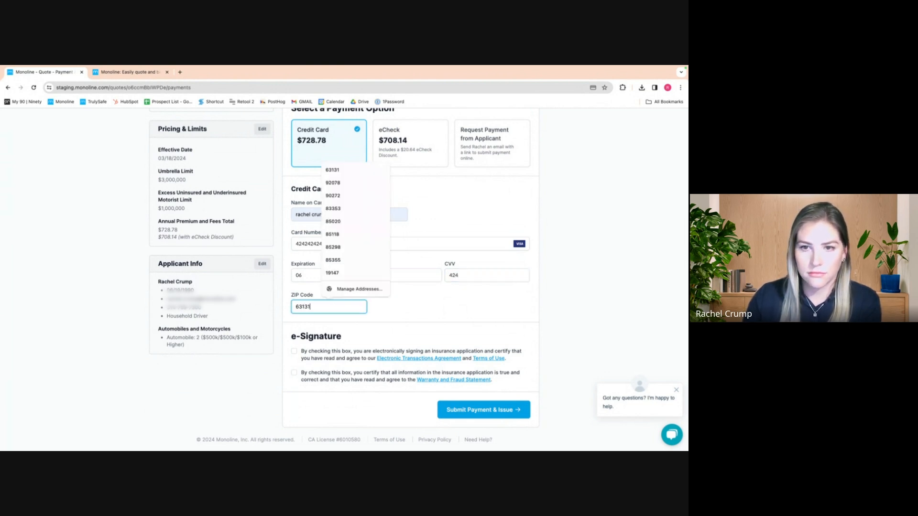
left_click(403, 321)
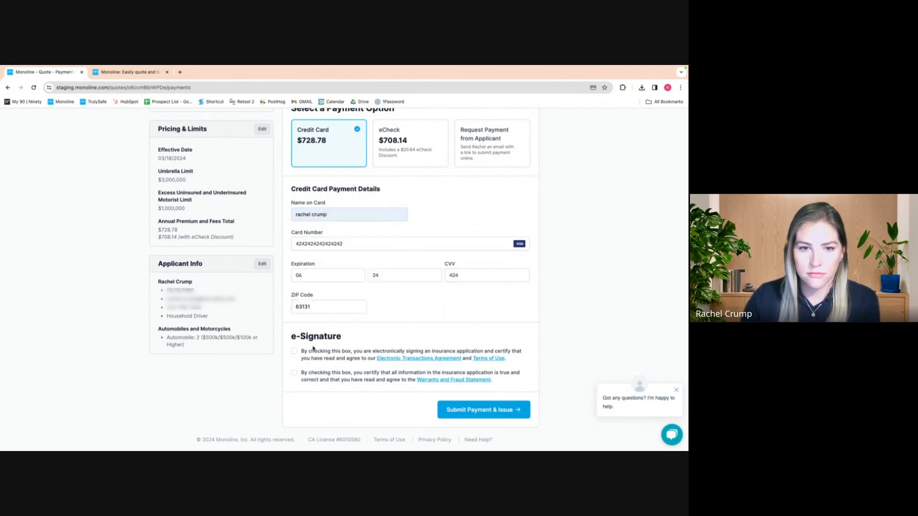
left_click(294, 373)
scroll(382, 387, "down", 1)
left_click(462, 410)
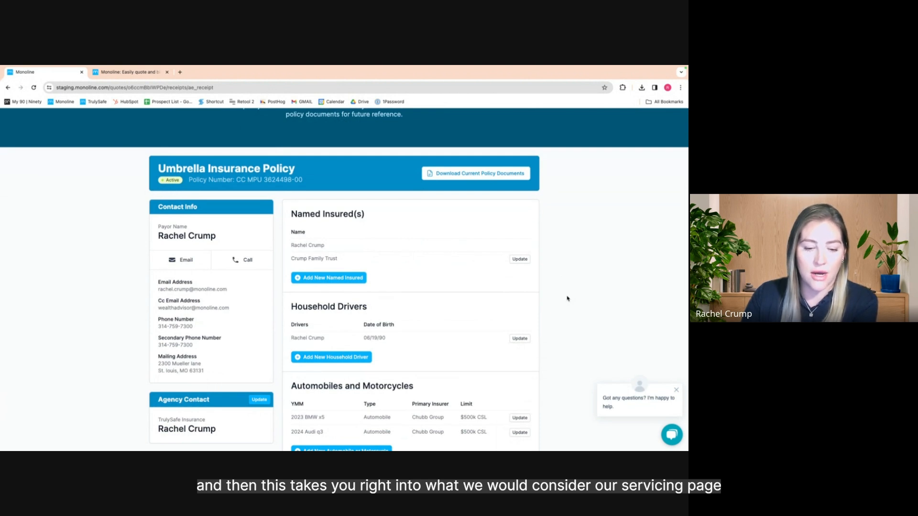
Review the issued policy's 03/18/24–03/18/25 term and $728.78 cost, then open its policy documents PDF
scroll(567, 298, "down", 1)
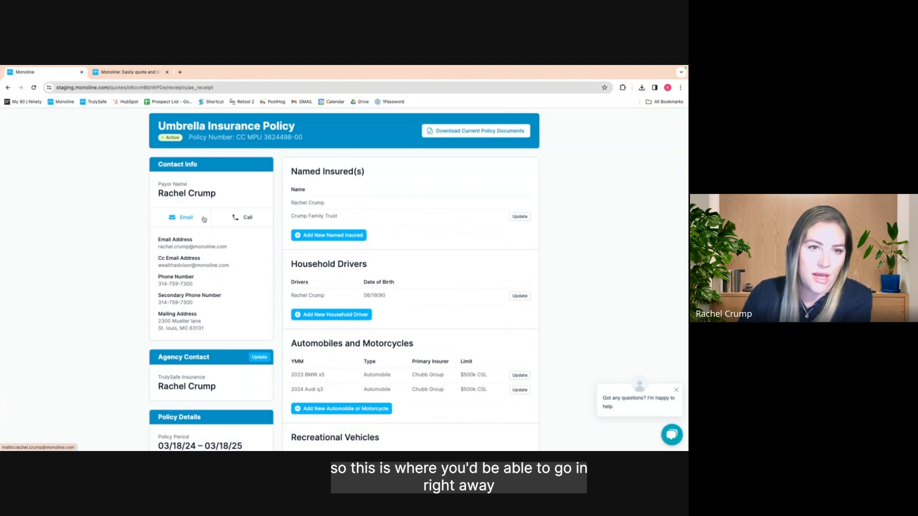
scroll(484, 296, "down", 1)
scroll(484, 297, "down", 1)
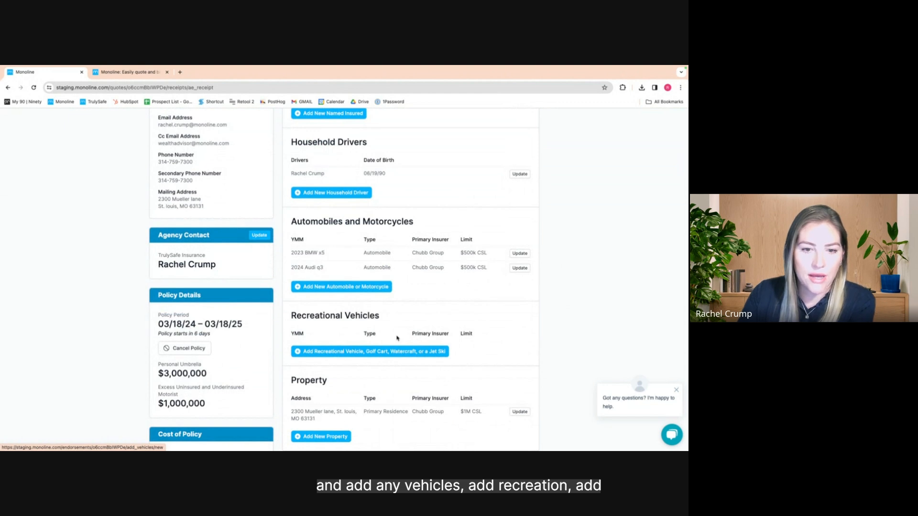
scroll(391, 347, "down", 1)
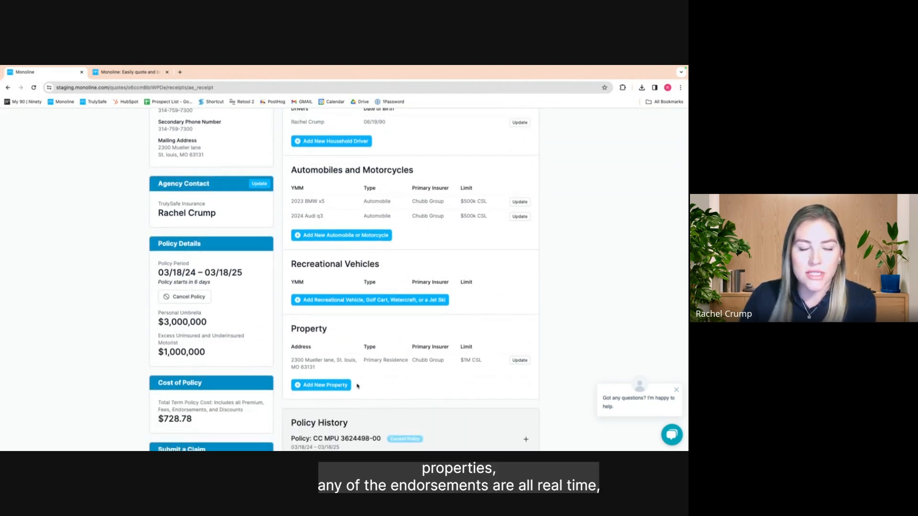
scroll(378, 379, "down", 1)
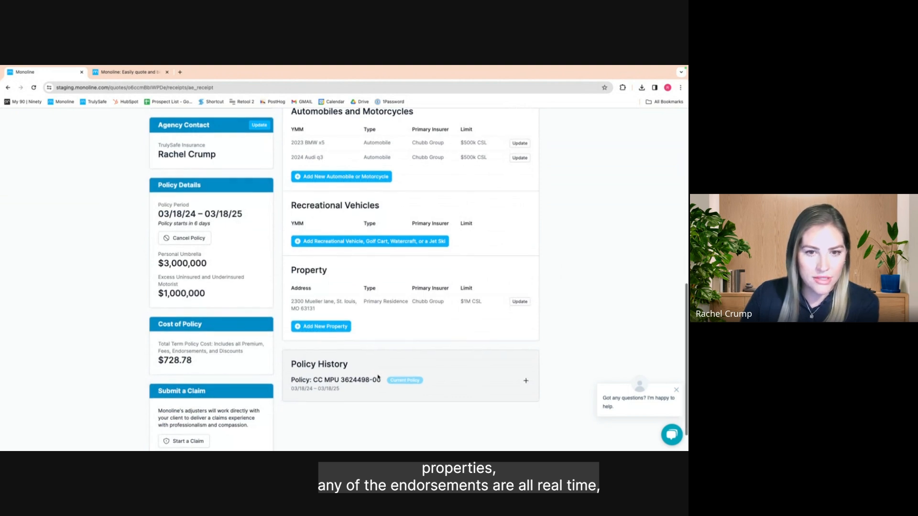
scroll(420, 330, "up", 1)
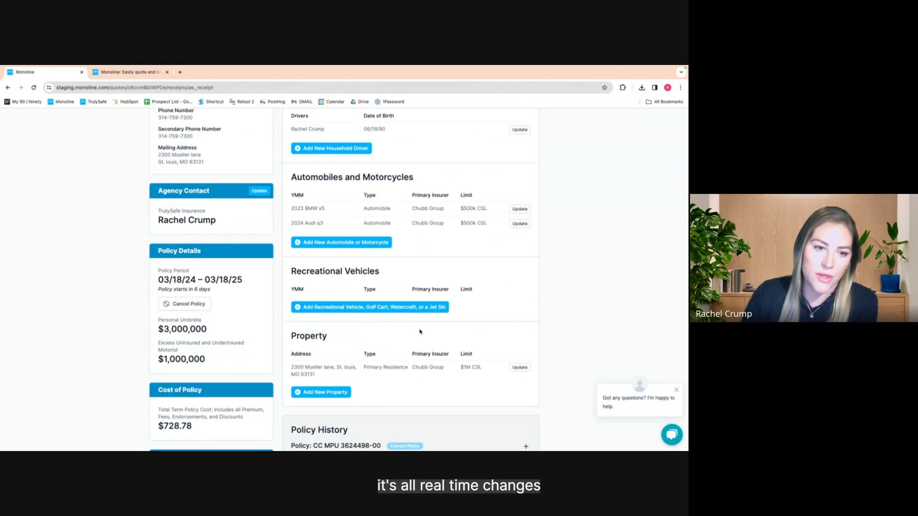
scroll(420, 331, "up", 3)
scroll(412, 332, "down", 3)
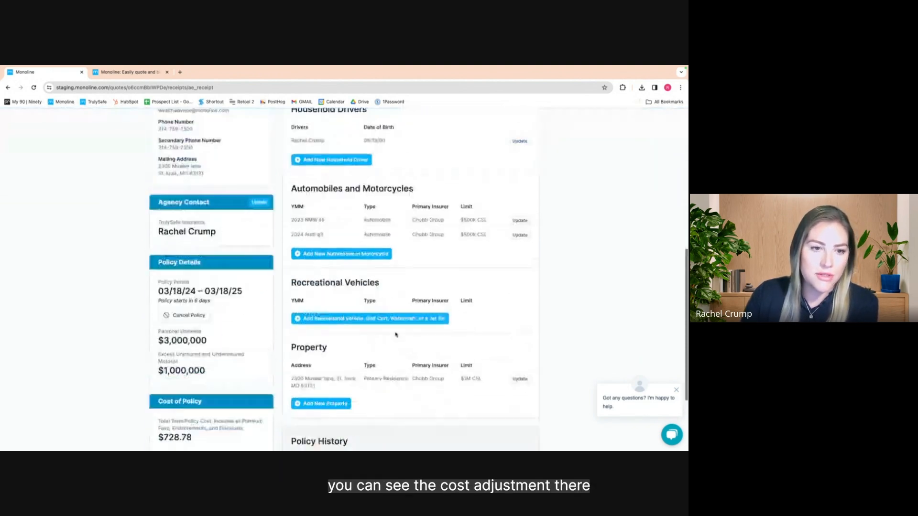
scroll(396, 334, "down", 3)
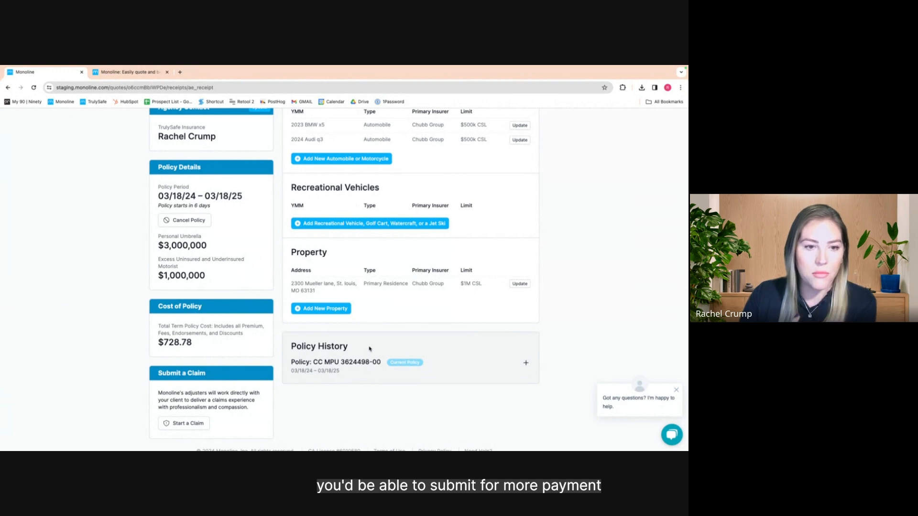
scroll(369, 349, "up", 3)
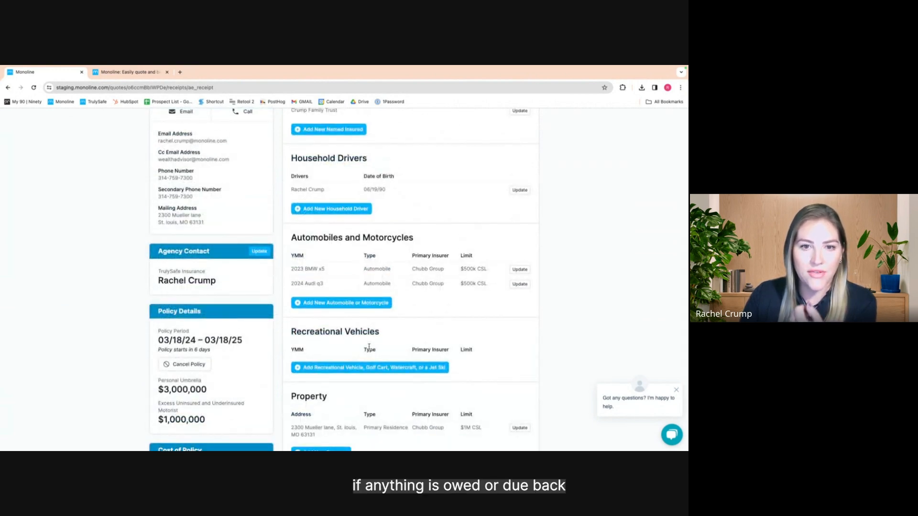
scroll(369, 347, "up", 3)
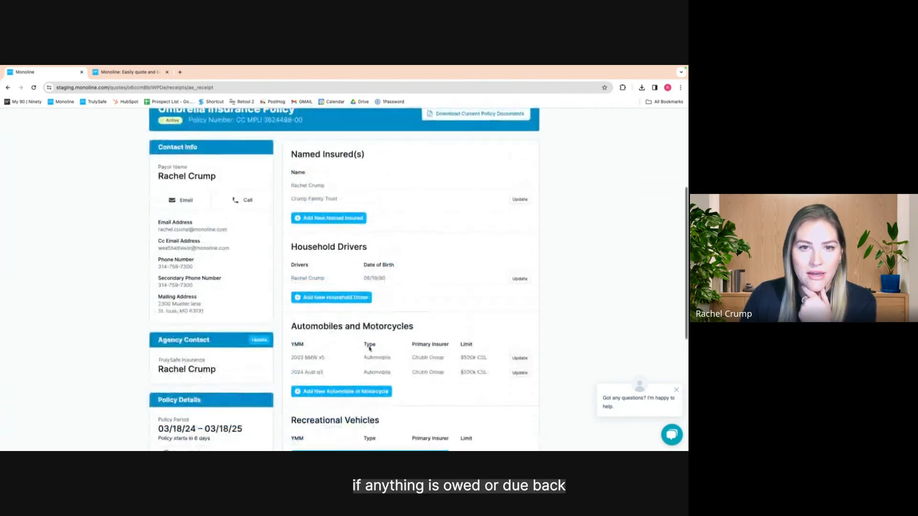
scroll(369, 349, "up", 2)
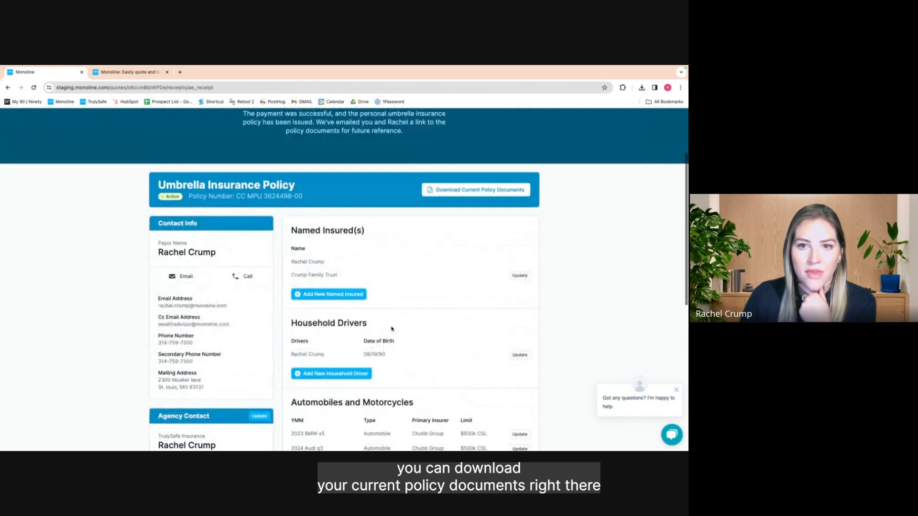
left_click(479, 192)
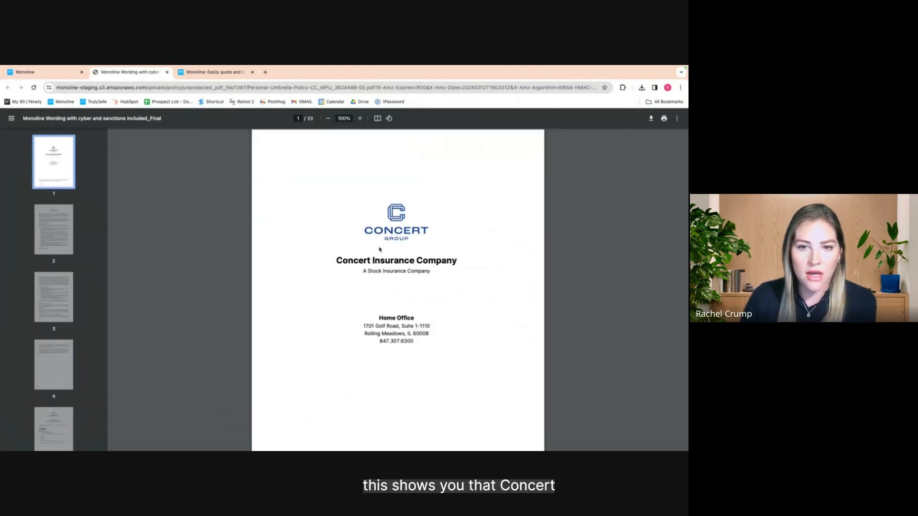
Read the umbrella policy PDF from the Concert cover page through the declarations
scroll(415, 296, "down", 10)
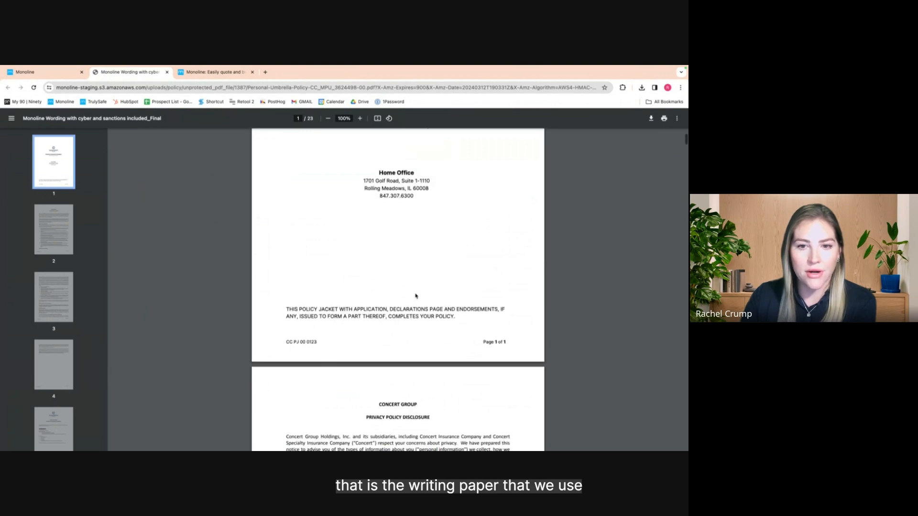
scroll(415, 297, "down", 12)
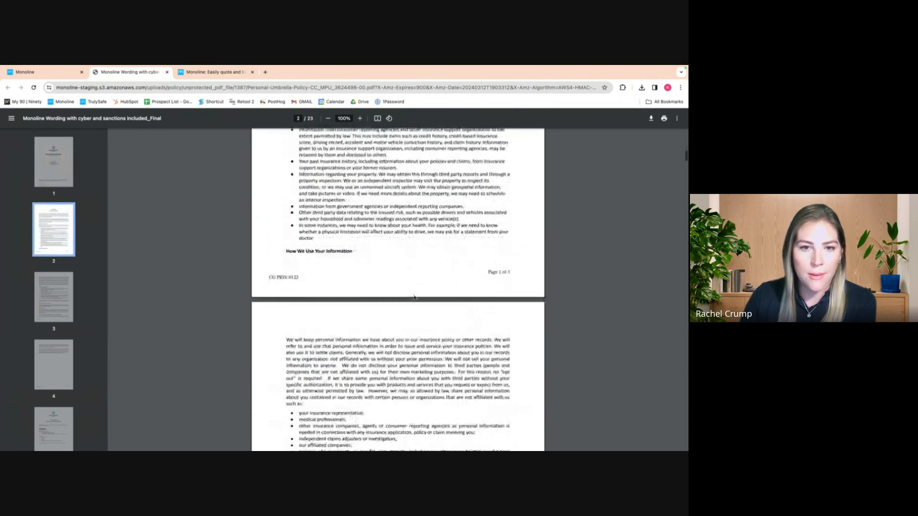
scroll(416, 297, "down", 10)
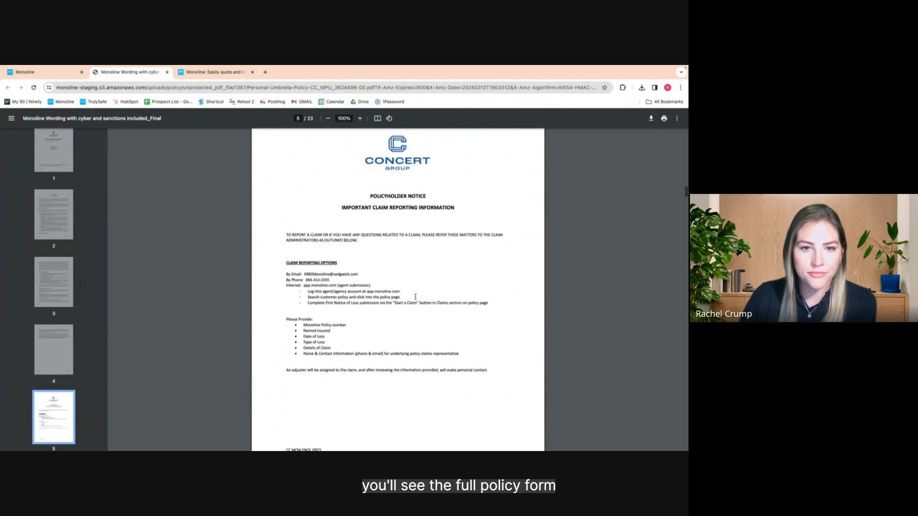
scroll(415, 296, "down", 3)
scroll(416, 296, "down", 3)
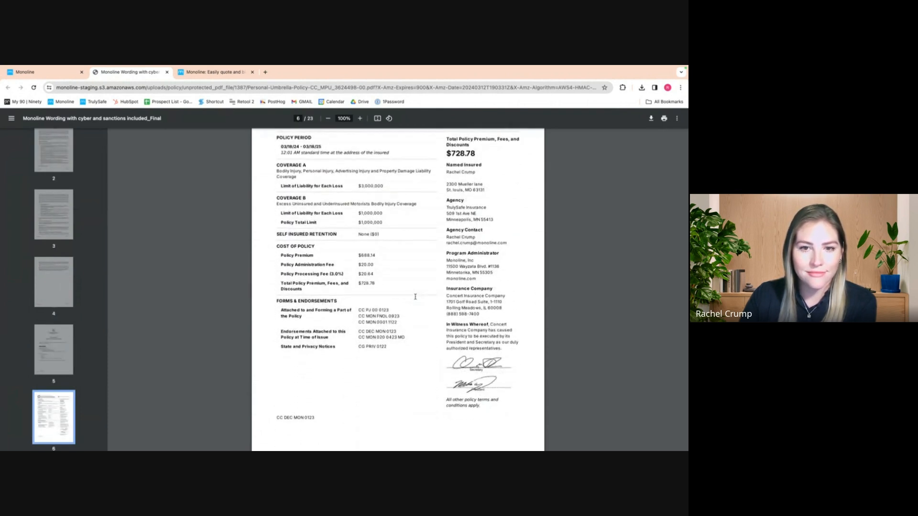
scroll(415, 297, "down", 6)
scroll(424, 341, "down", 10)
Continue into the policy terms, then return to Monoline's policy-issued page
scroll(425, 341, "down", 4)
scroll(425, 341, "down", 14)
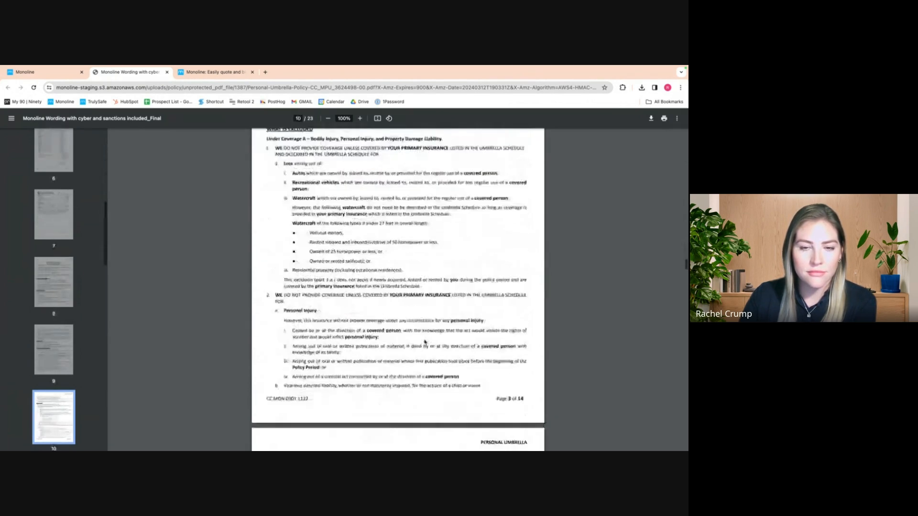
scroll(425, 341, "down", 20)
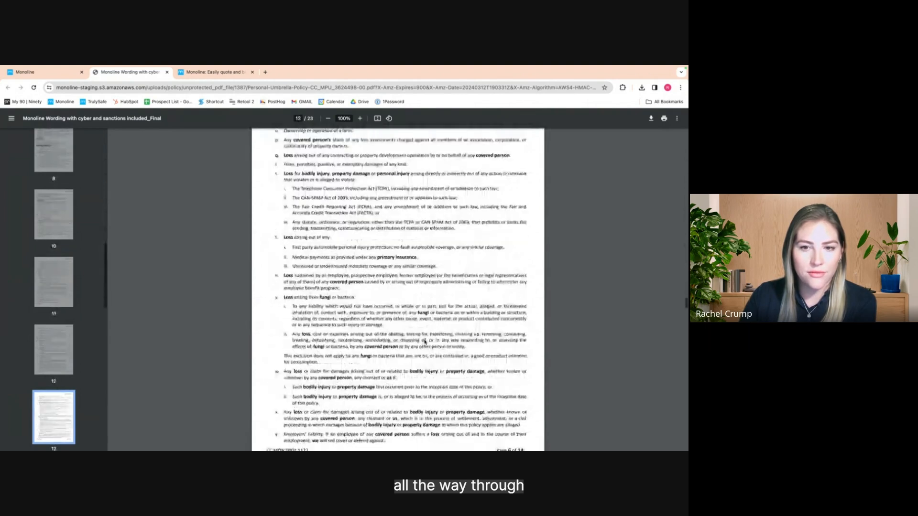
scroll(425, 341, "down", 20)
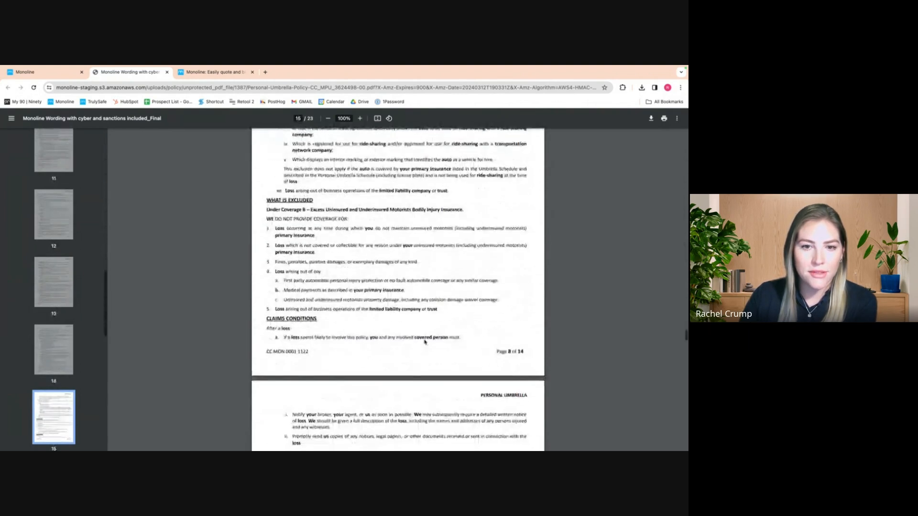
scroll(424, 341, "down", 10)
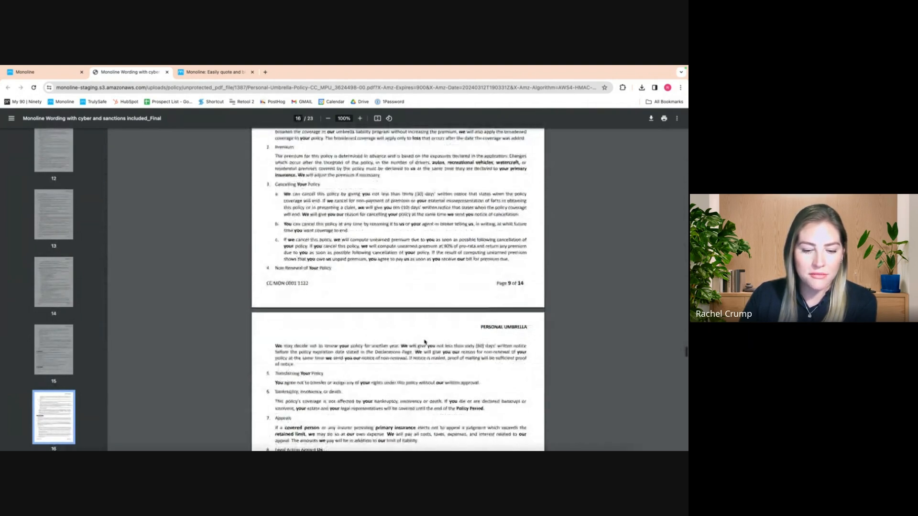
scroll(425, 341, "down", 12)
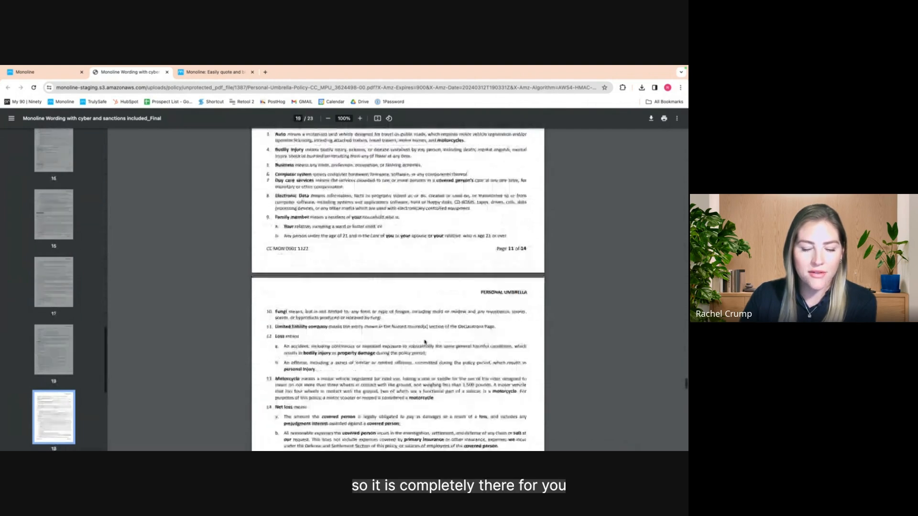
left_click(43, 72)
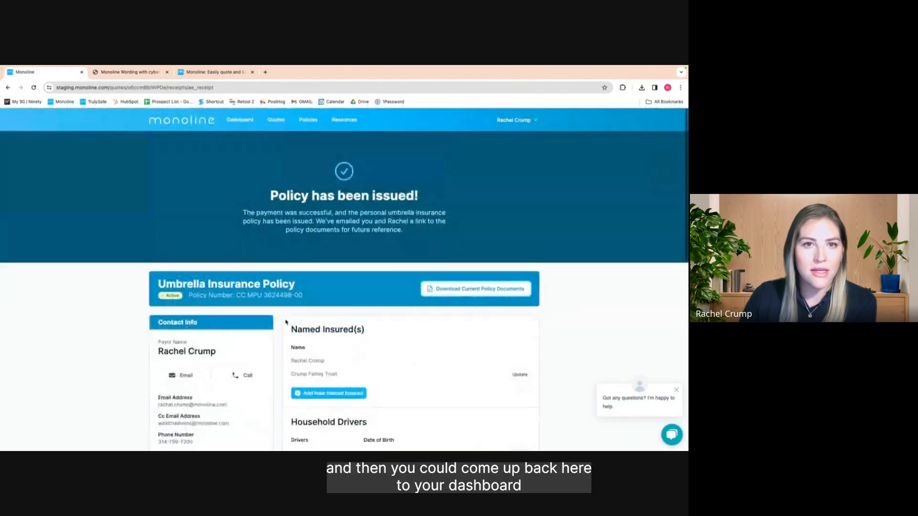
Filter the Policies list to My Policies and open the Issued, Future Effective umbrella policy
left_click(250, 124)
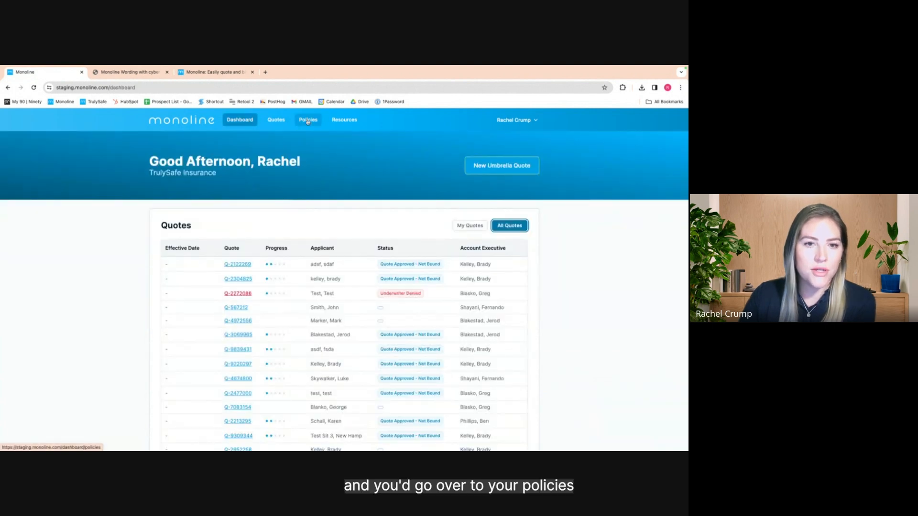
left_click(308, 122)
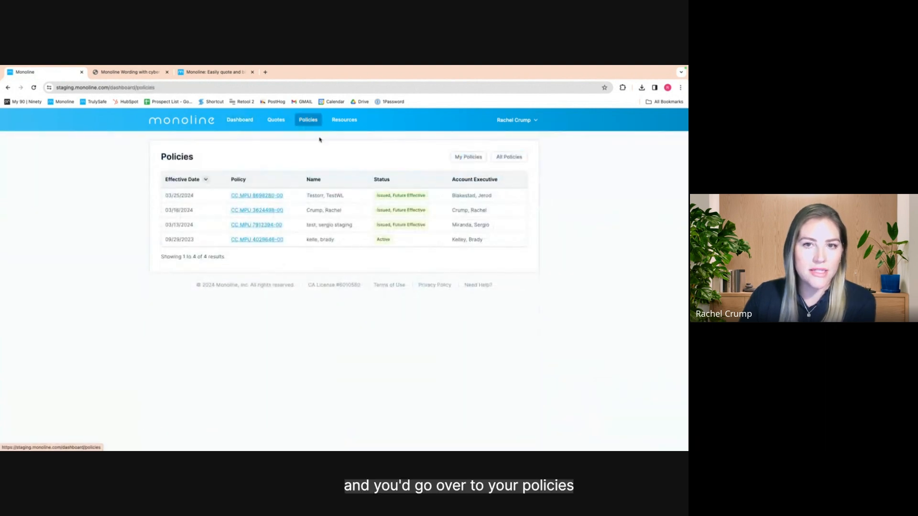
left_click(471, 158)
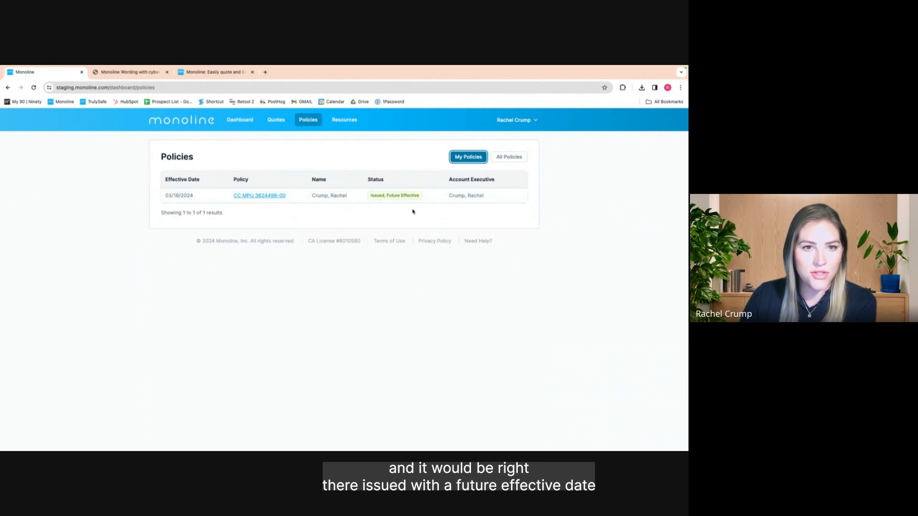
left_click(272, 197)
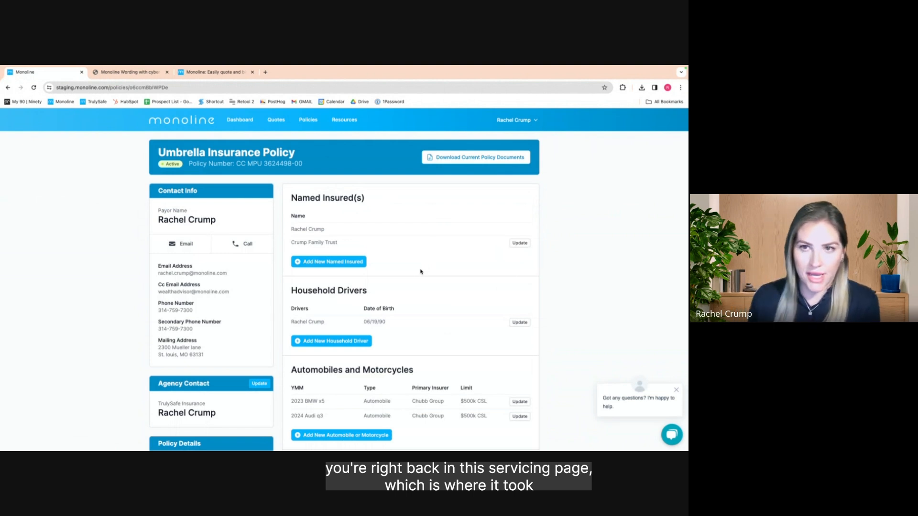
Open the Update Agency Contact page from the policy's Agency Contact card
scroll(421, 272, "down", 3)
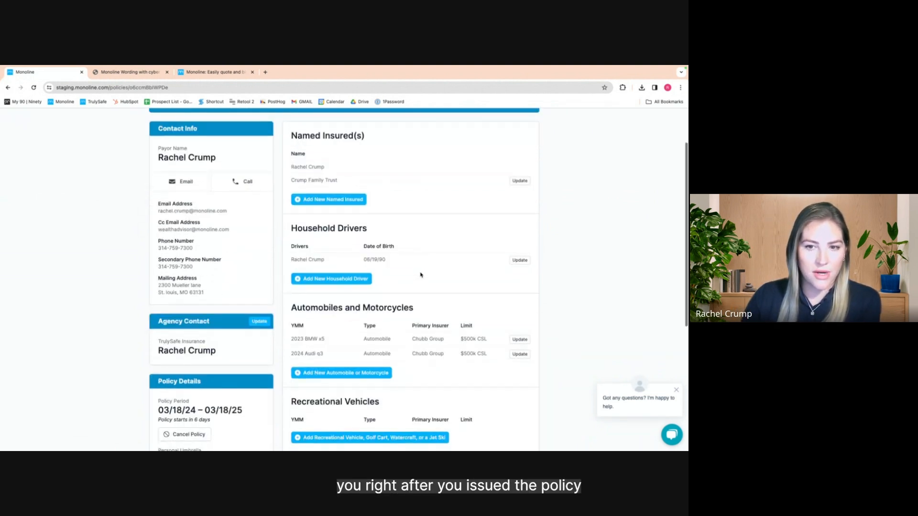
scroll(421, 274, "down", 2)
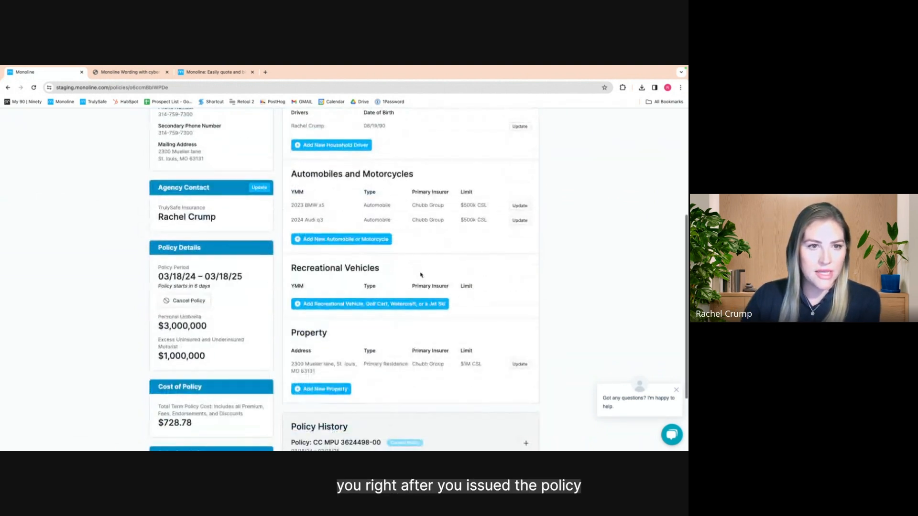
scroll(421, 274, "down", 2)
scroll(420, 272, "up", 2)
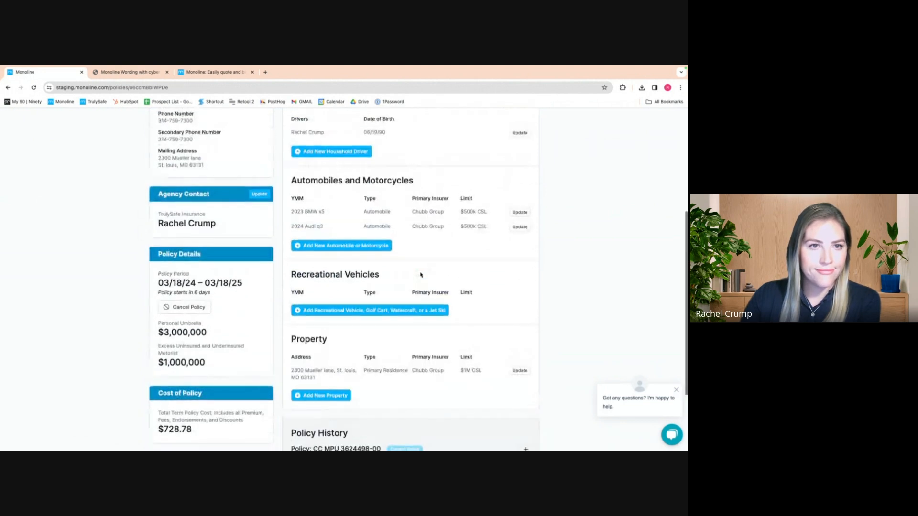
left_click(258, 194)
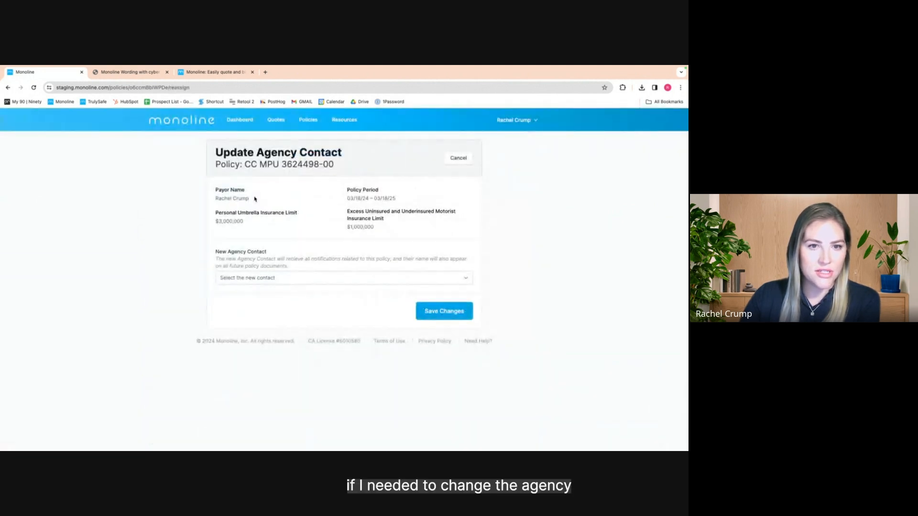
left_click(308, 279)
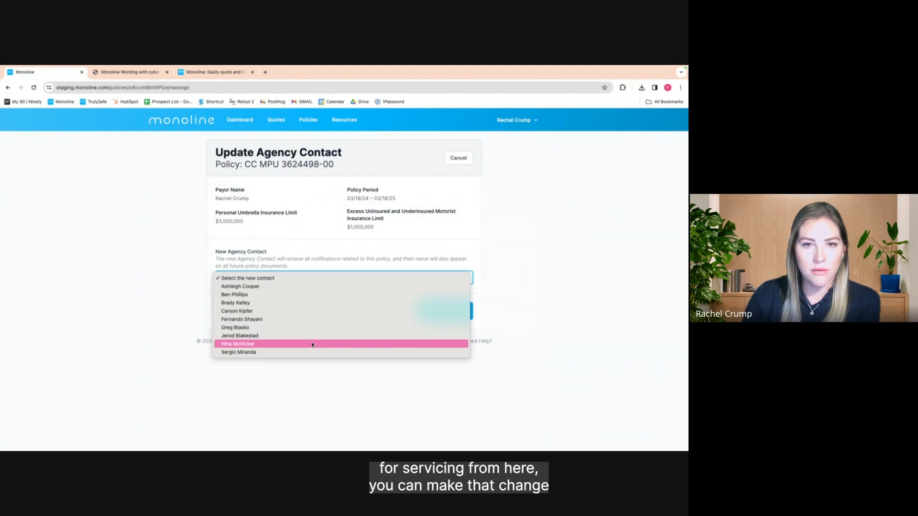
left_click(548, 284)
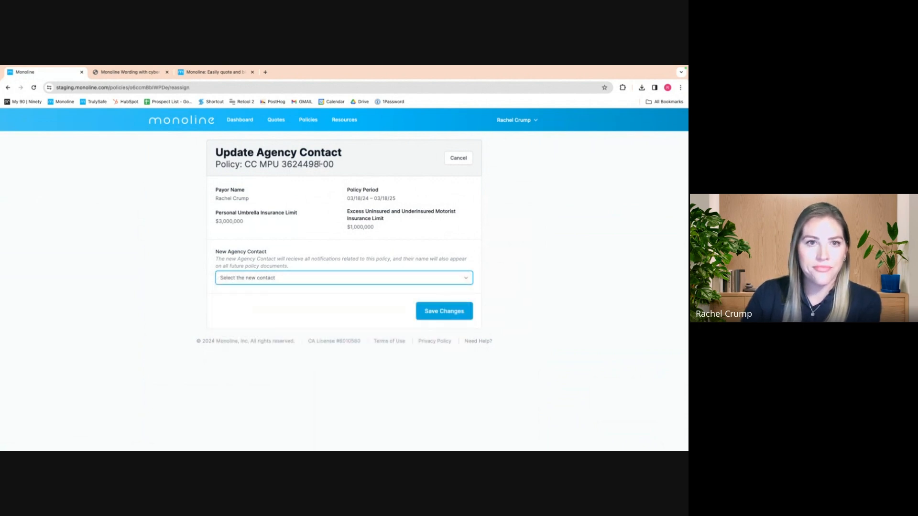